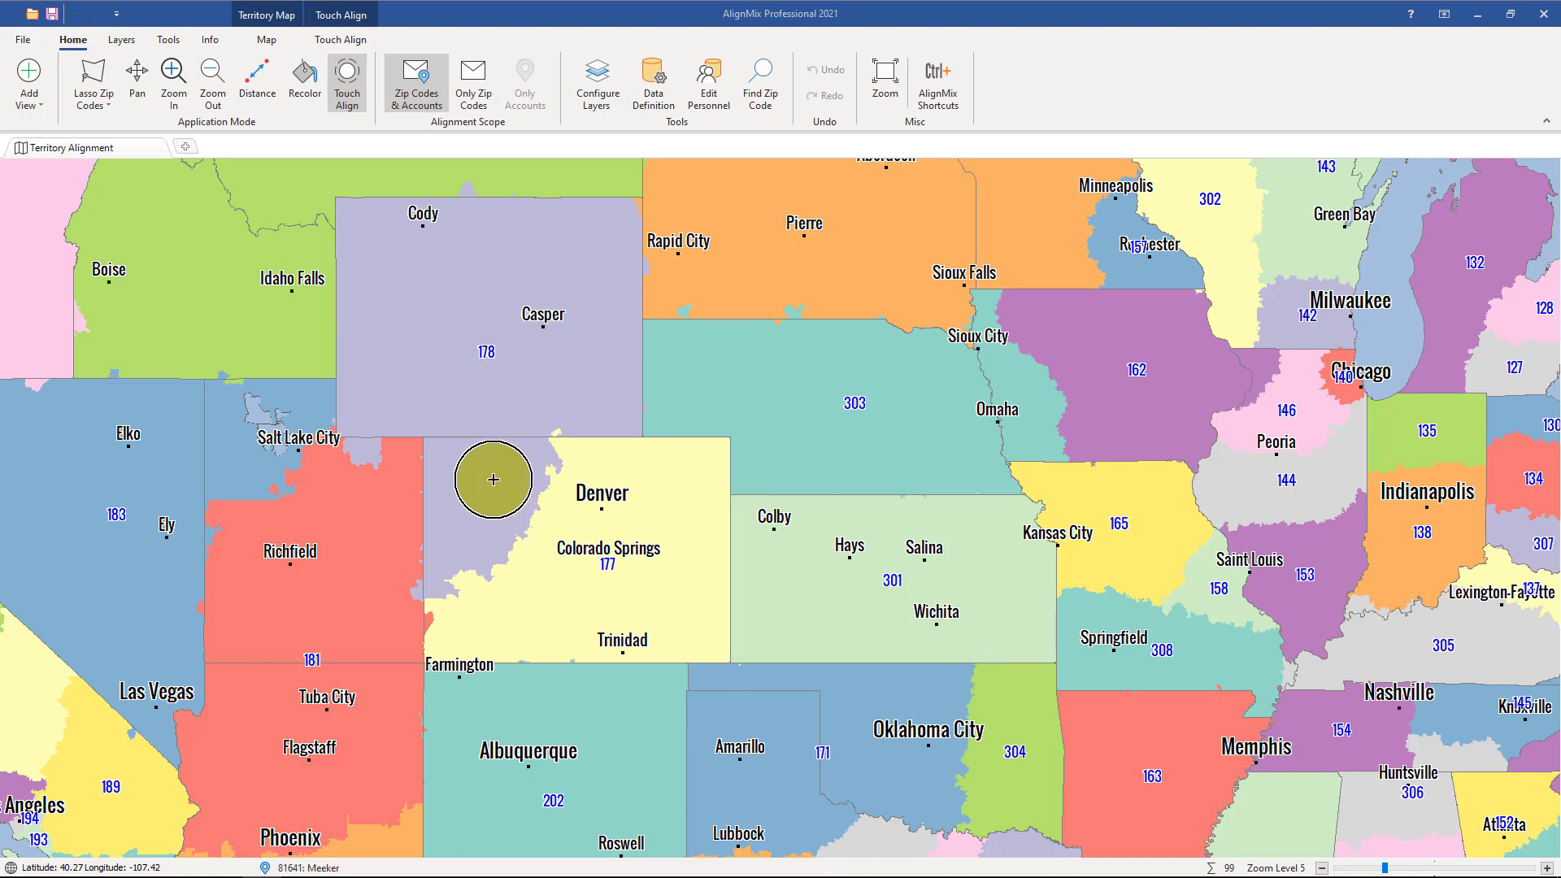
Extend territory 178 from northwestern Colorado across central Colorado, including Denver and Colorado Springs, with Touch Align.
left_click(487, 493)
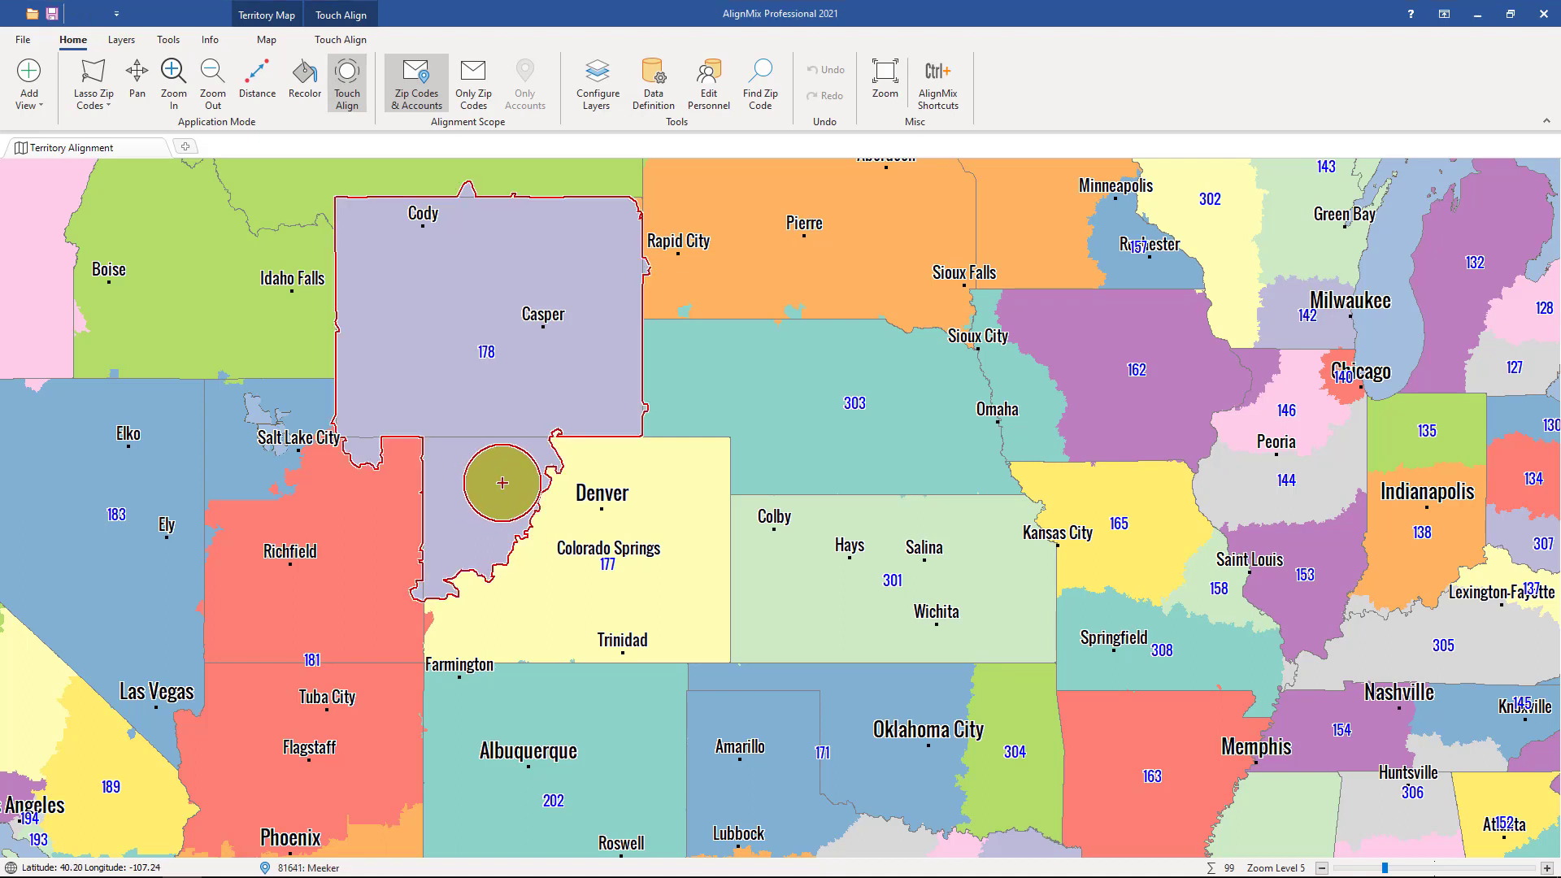
mouse_move(502, 483)
left_mouse_down()
mouse_move(509, 464)
mouse_move(529, 471)
mouse_move(461, 605)
mouse_move(518, 573)
mouse_move(578, 463)
mouse_move(593, 481)
mouse_move(528, 614)
mouse_move(499, 614)
mouse_move(511, 561)
left_mouse_up()
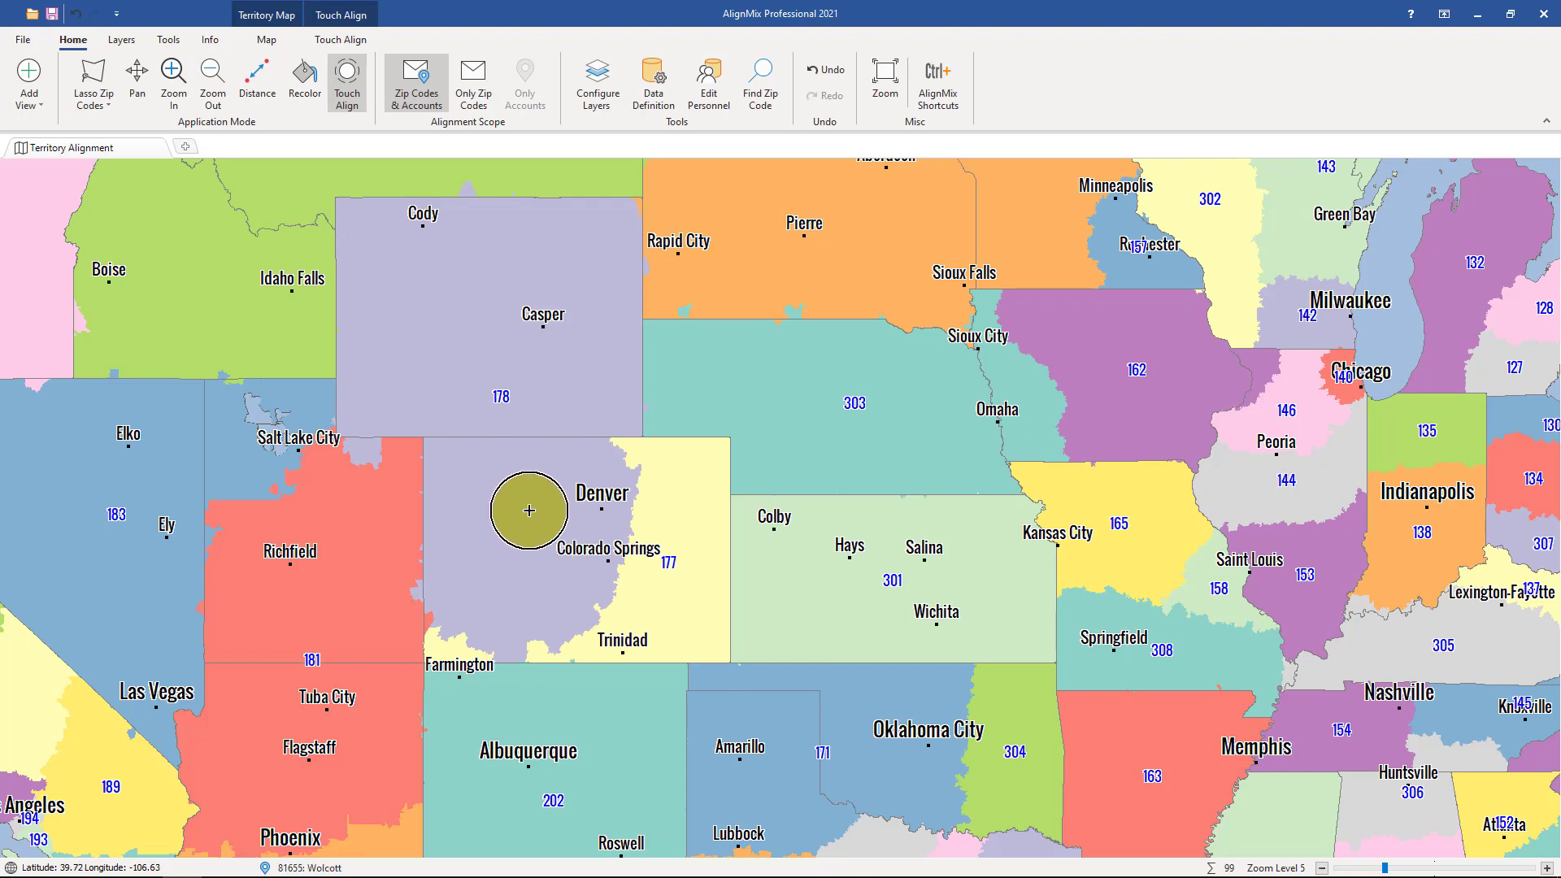
Add a new Districts map view to the project.
left_click(187, 149)
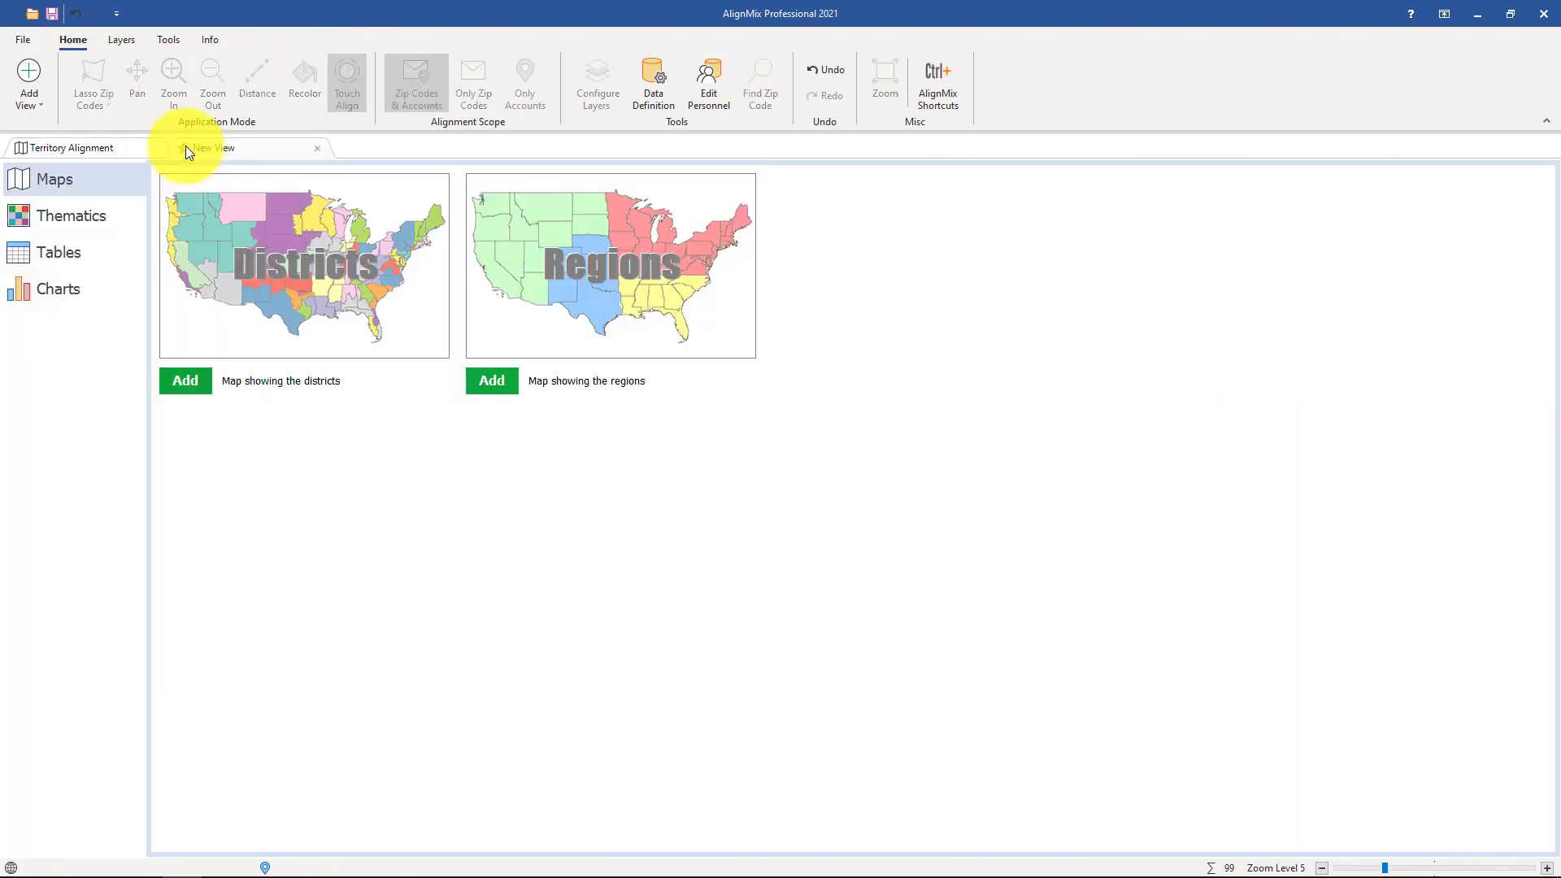
left_click(234, 259)
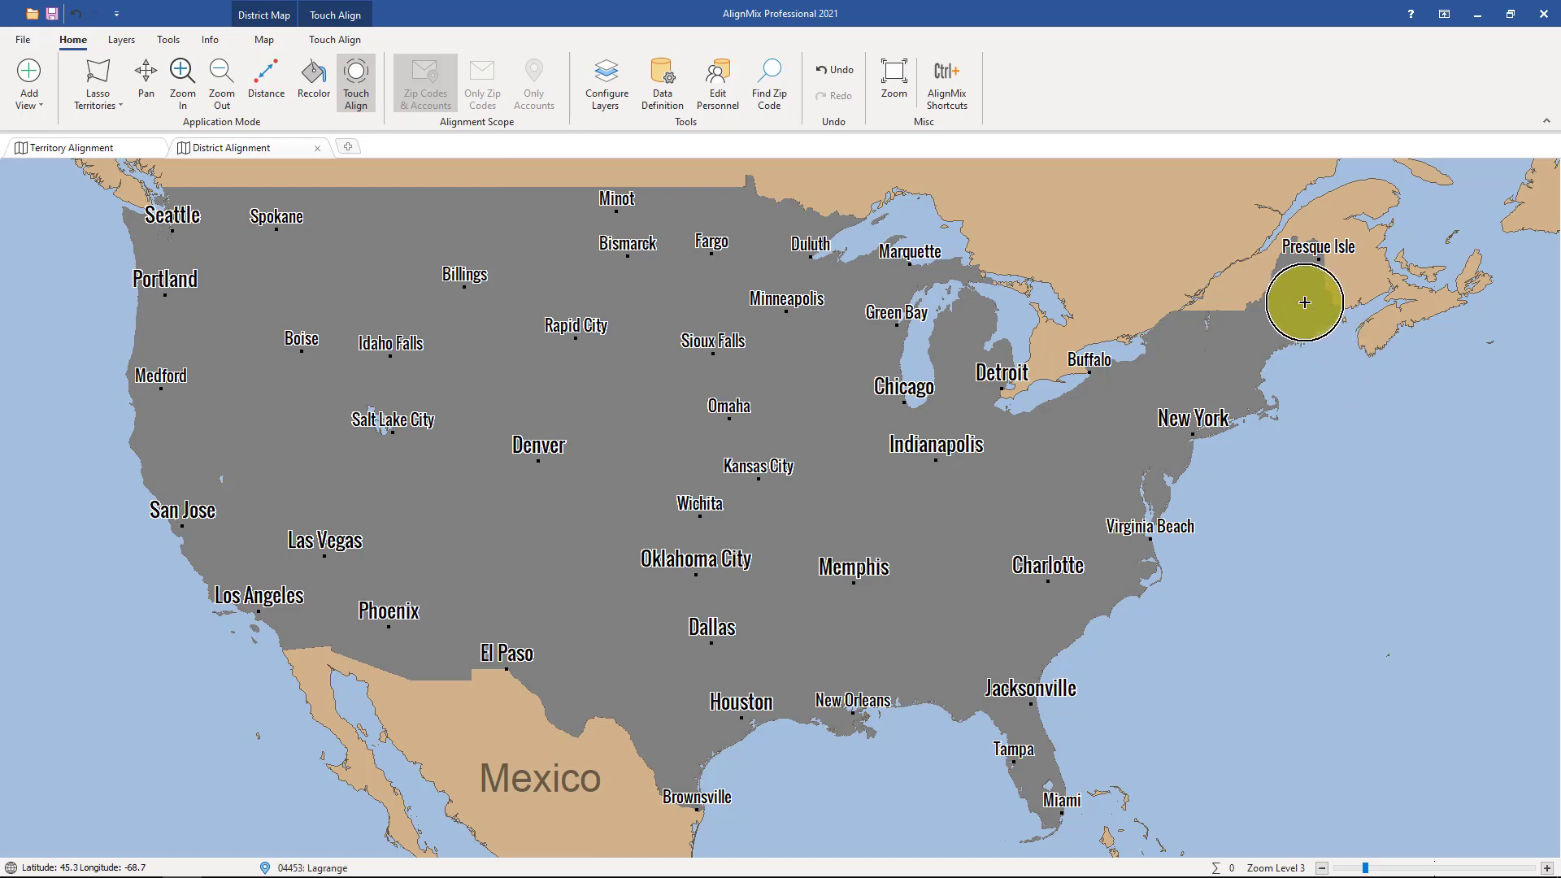
Build two districts with Touch Align: one from New England through New York and northern Pennsylvania, another from Ohio and Kentucky to Virginia.
mouse_move(1305, 303)
left_mouse_down()
mouse_move(1160, 348)
mouse_move(1232, 382)
mouse_move(1179, 358)
mouse_move(1118, 377)
mouse_move(1176, 417)
mouse_move(1209, 404)
left_mouse_up()
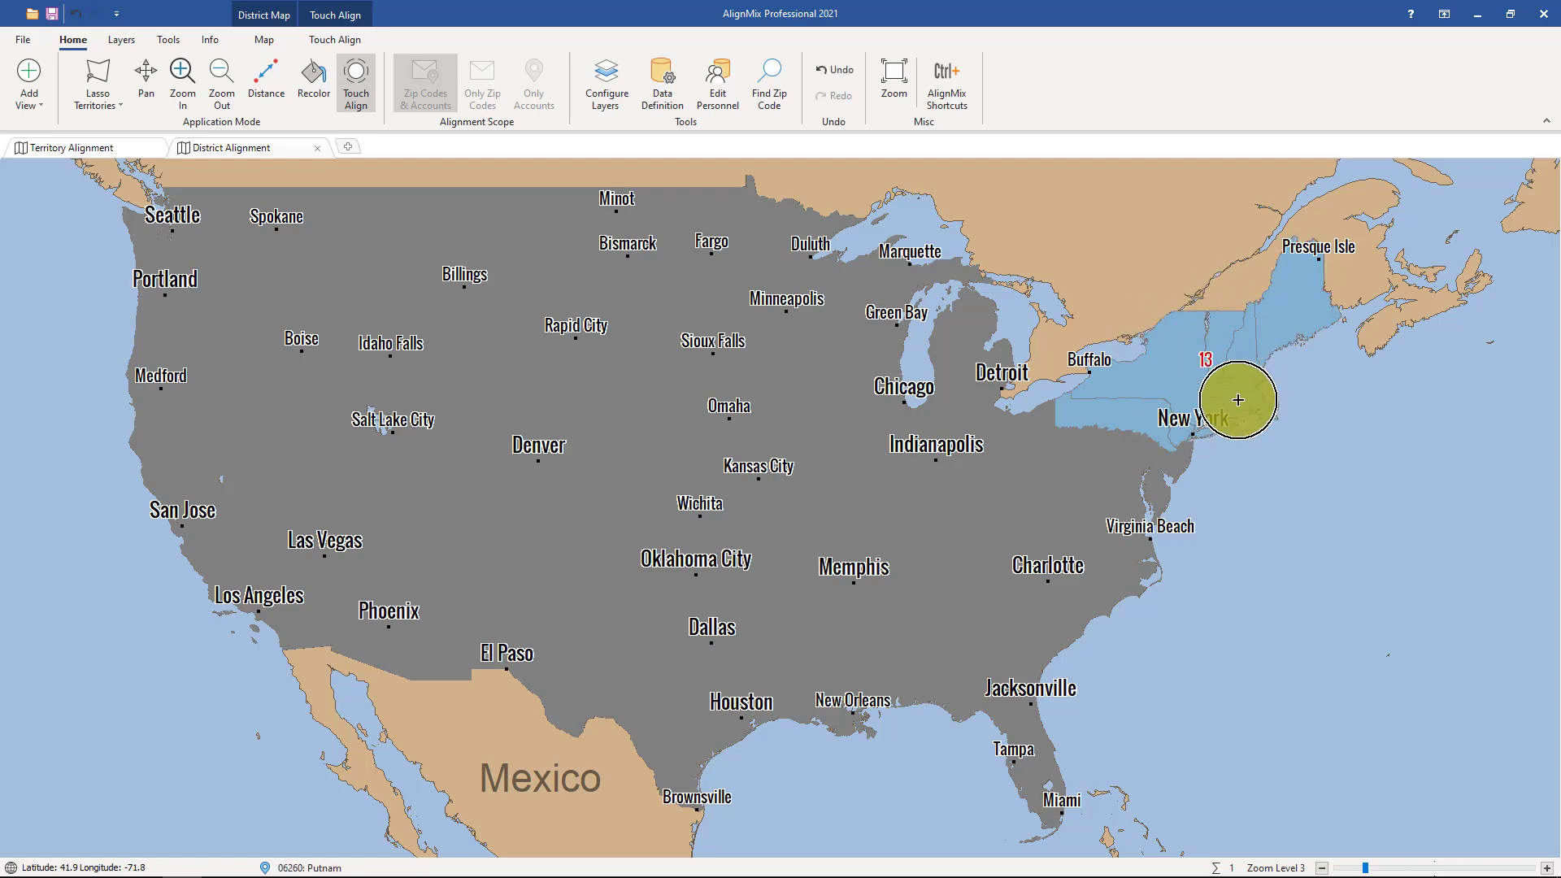
scroll(1287, 373, "up", 2)
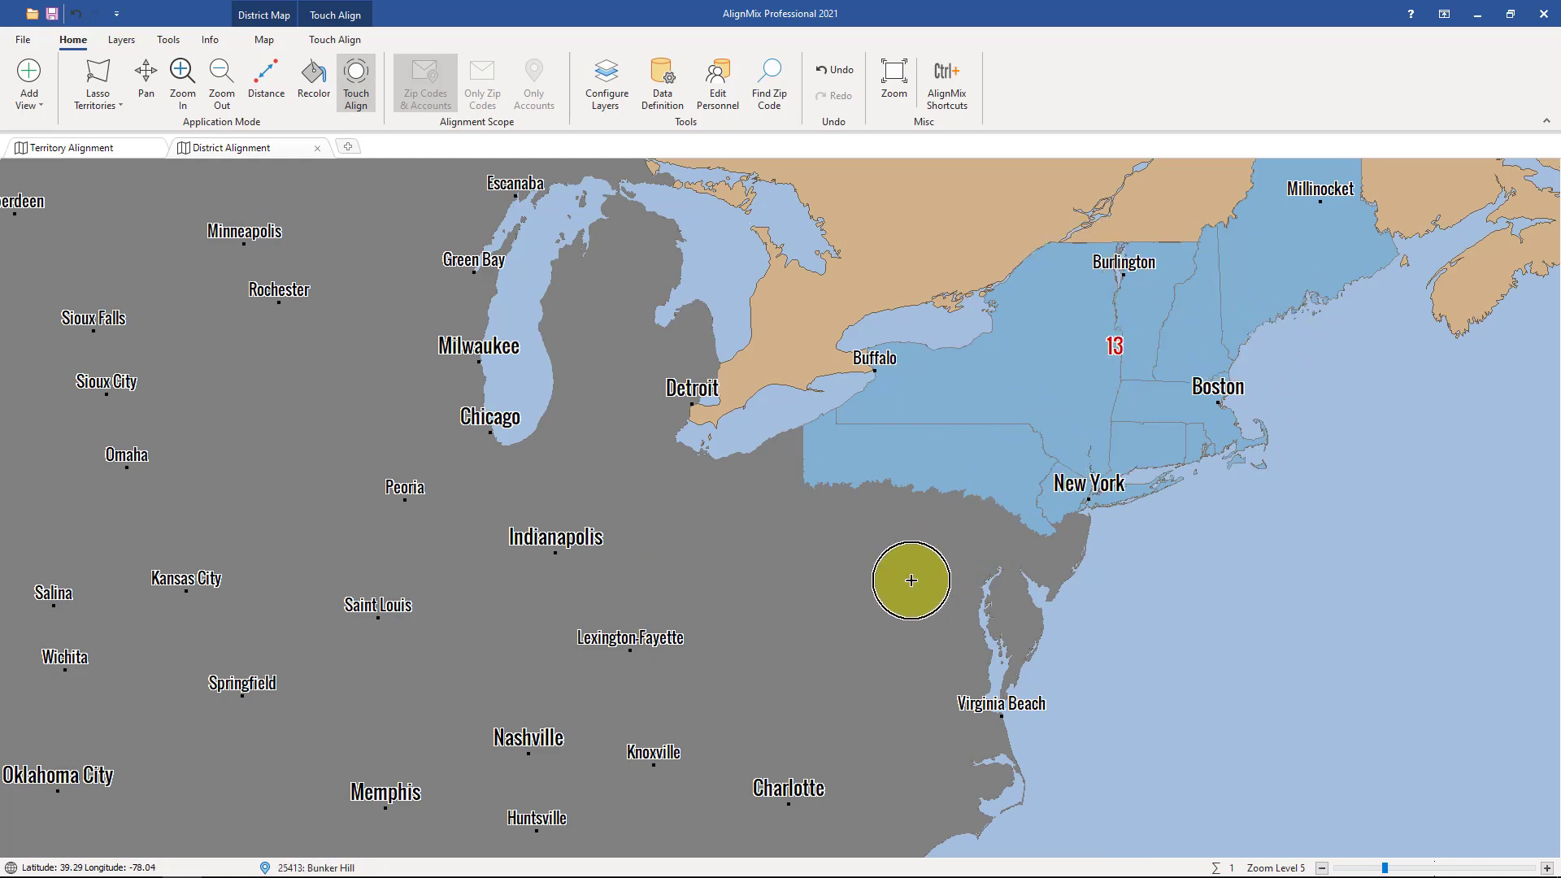
mouse_move(919, 566)
left_mouse_down()
mouse_move(968, 593)
mouse_move(1013, 563)
mouse_move(722, 495)
mouse_move(794, 599)
mouse_move(919, 597)
mouse_move(948, 693)
mouse_move(718, 547)
mouse_move(641, 544)
mouse_move(714, 690)
mouse_move(753, 719)
left_mouse_up()
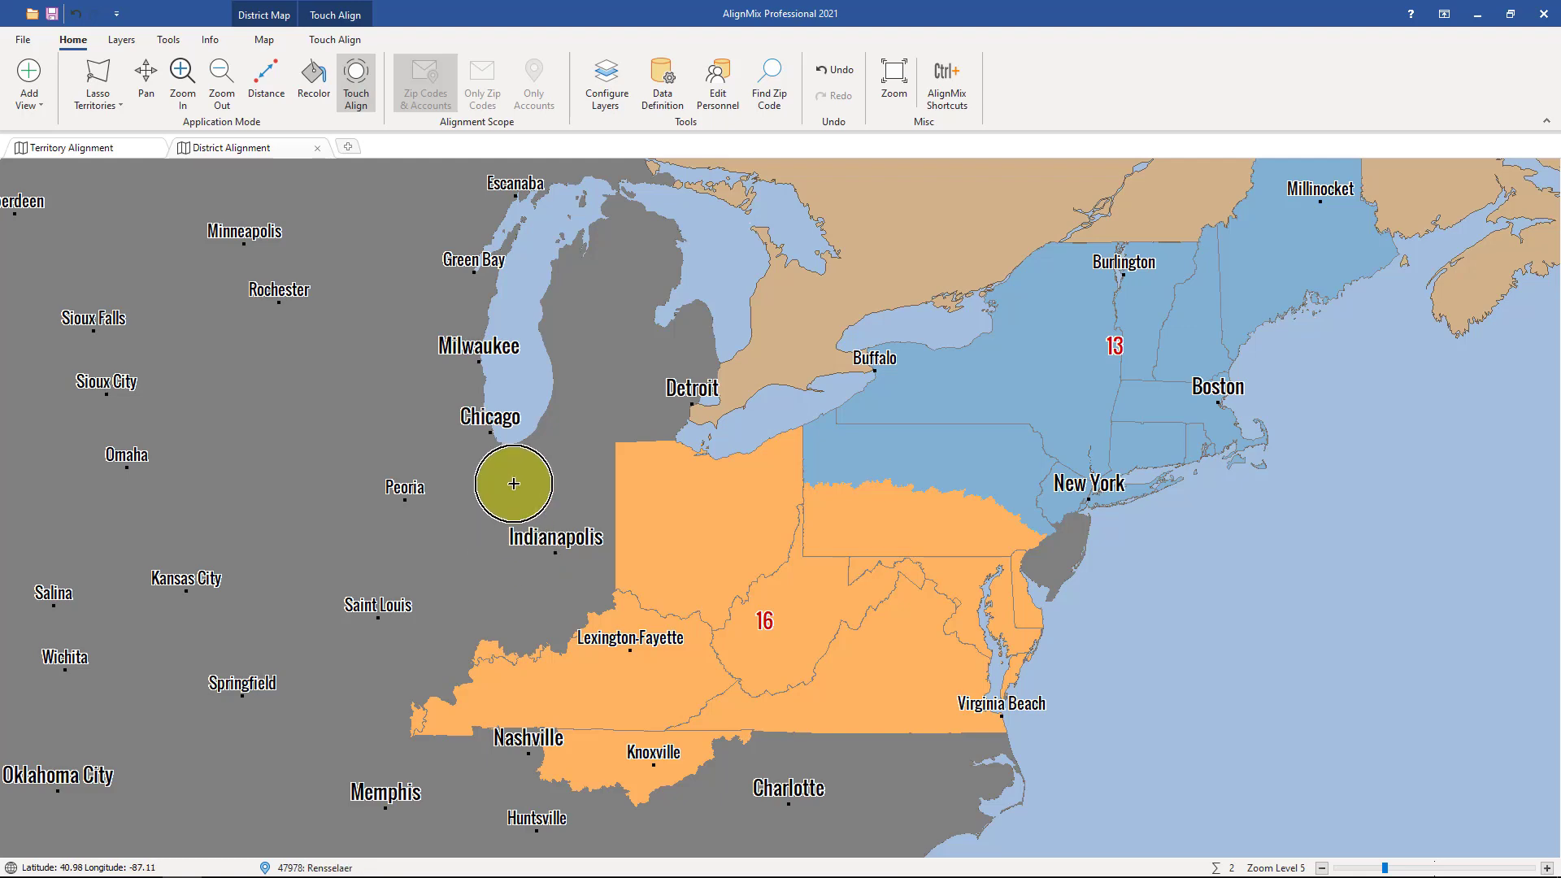
Turn on territory boundaries in the district map's layers and set their color to magenta.
left_click(613, 105)
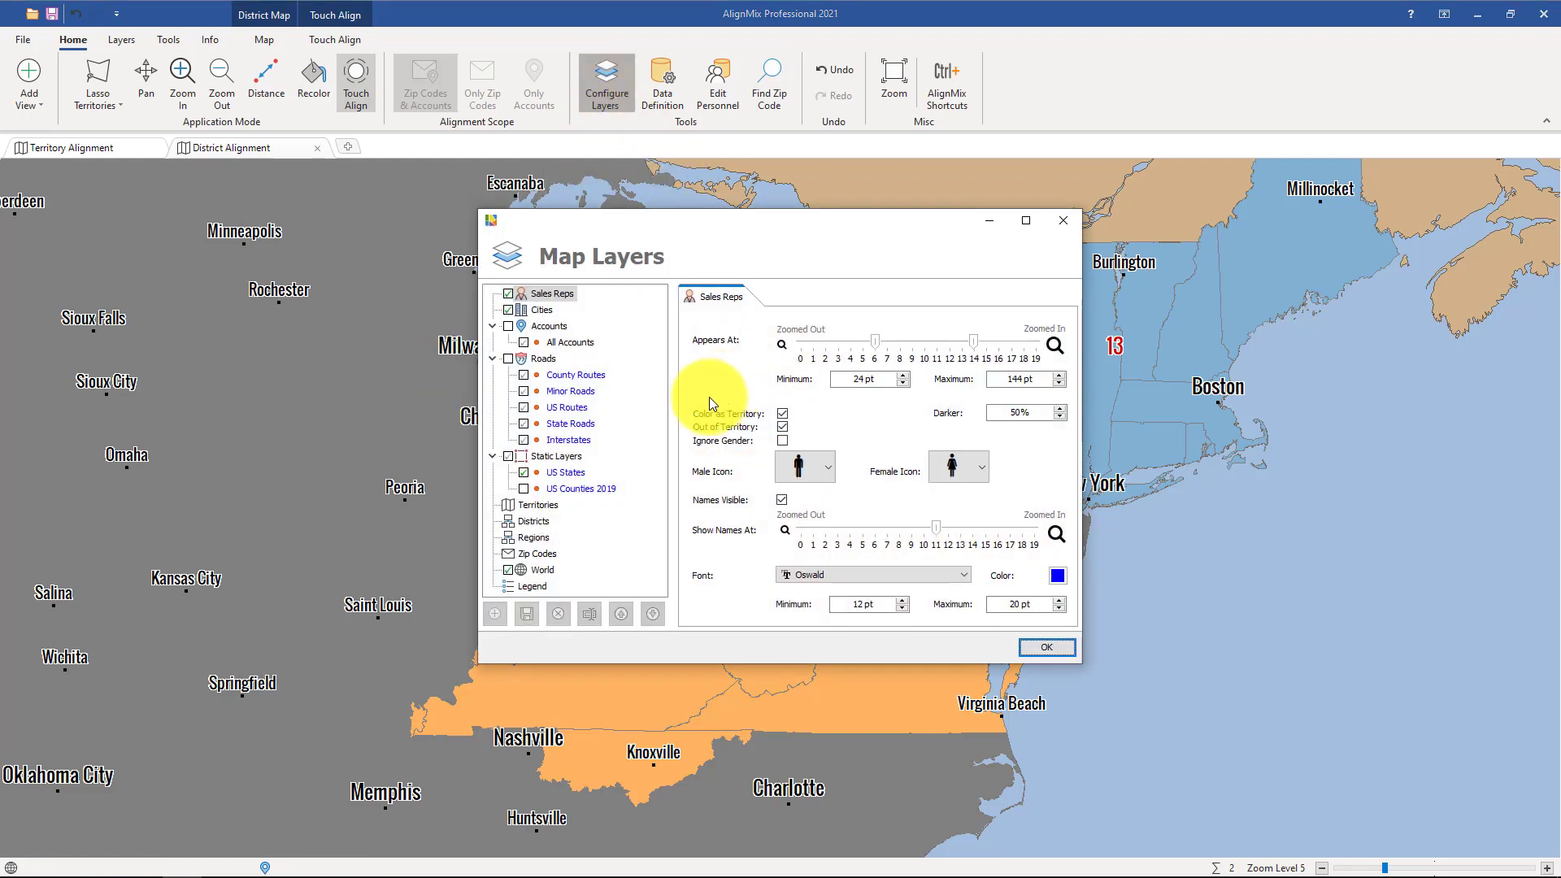
left_click(538, 504)
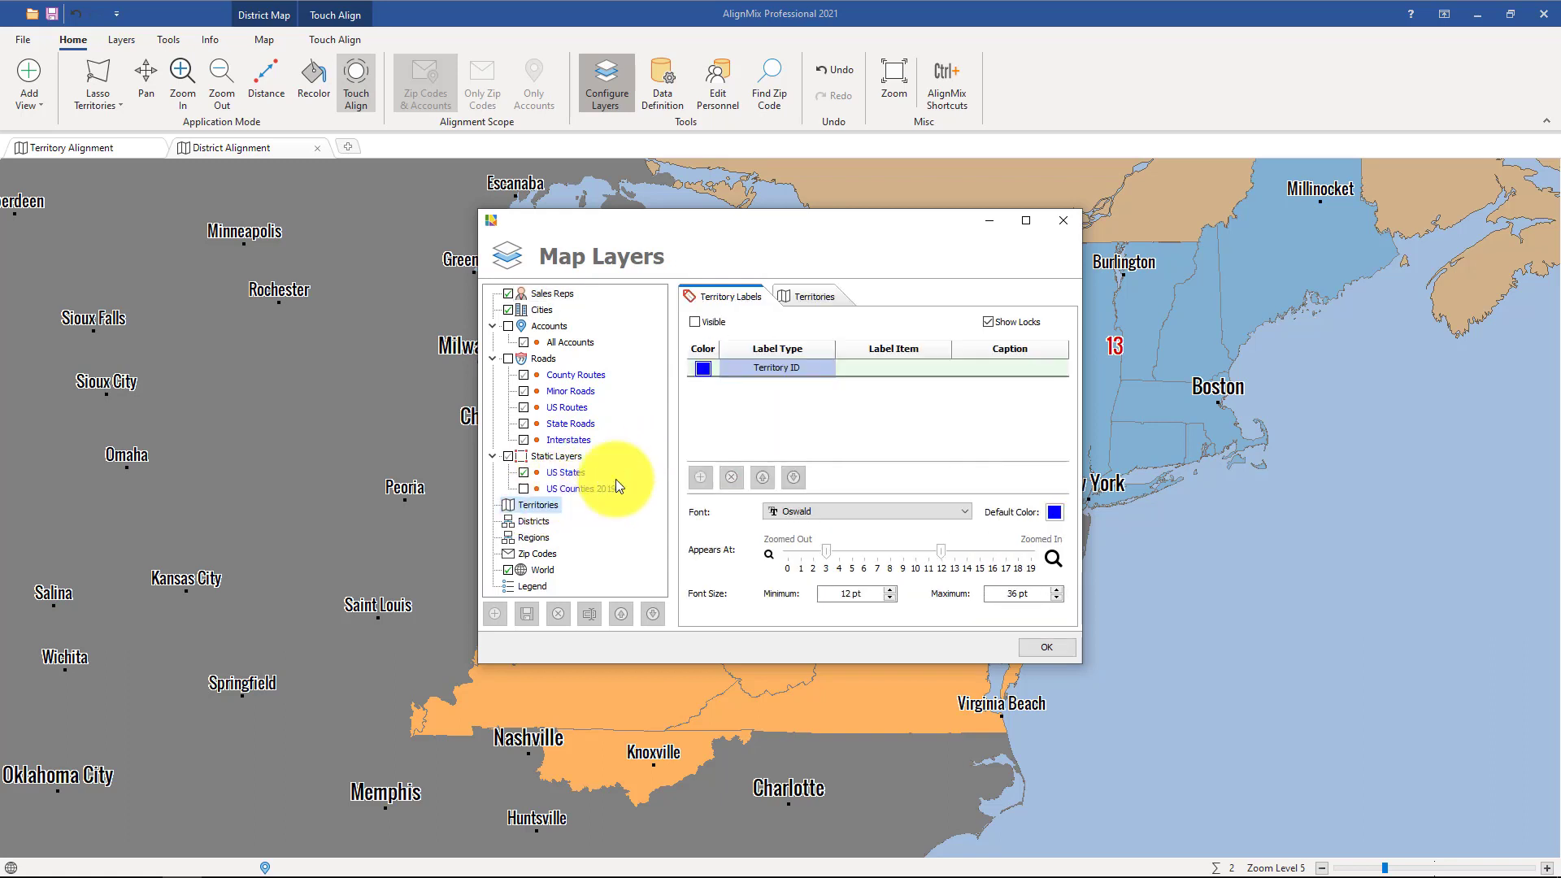
left_click(795, 299)
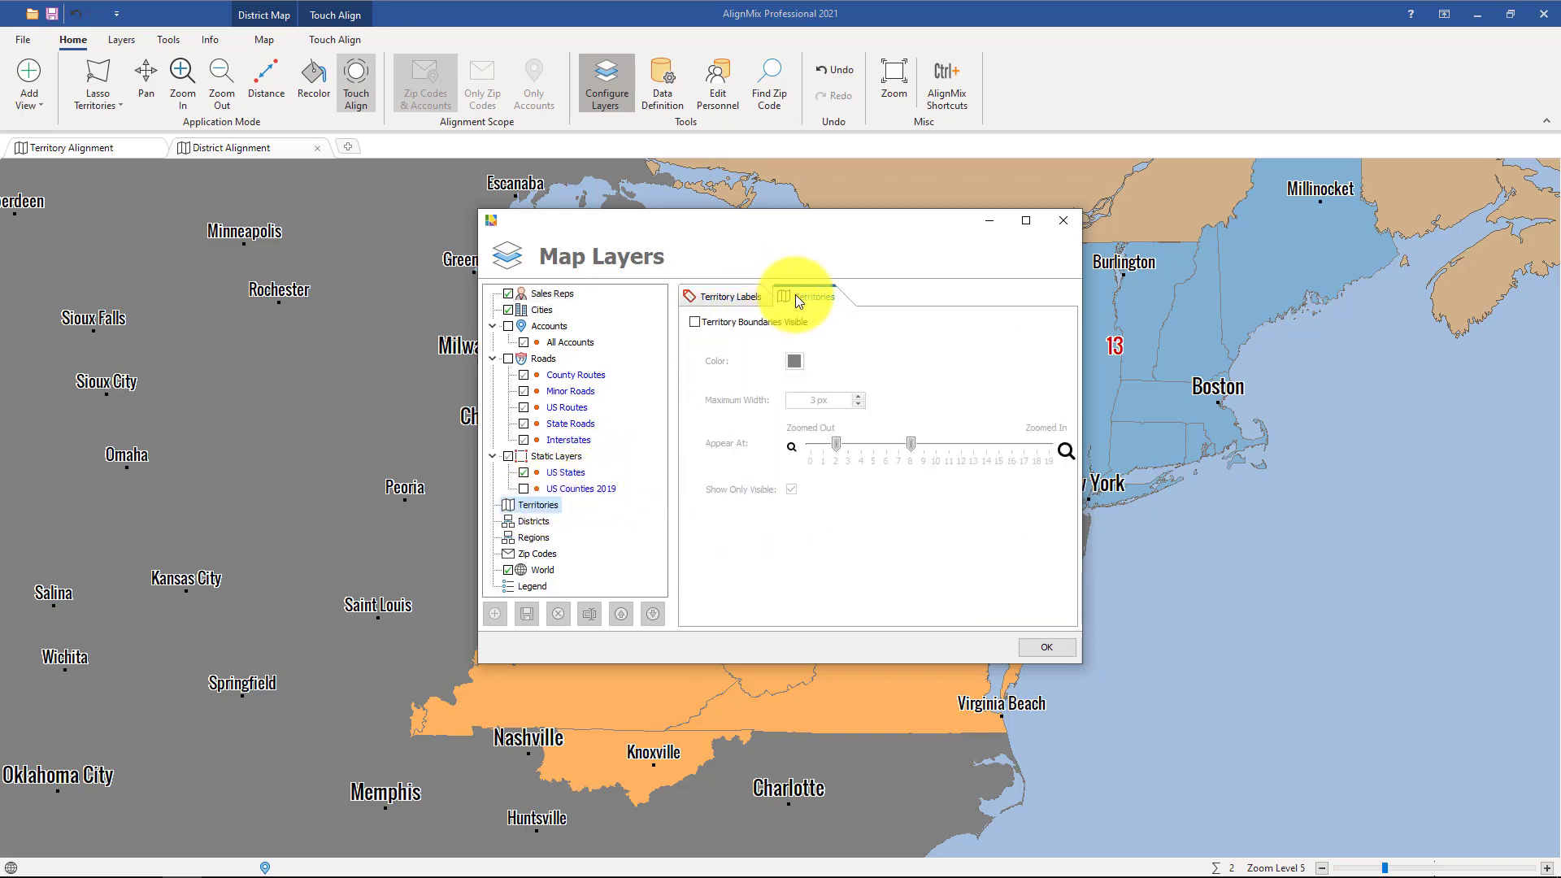
left_click(694, 321)
left_click(793, 361)
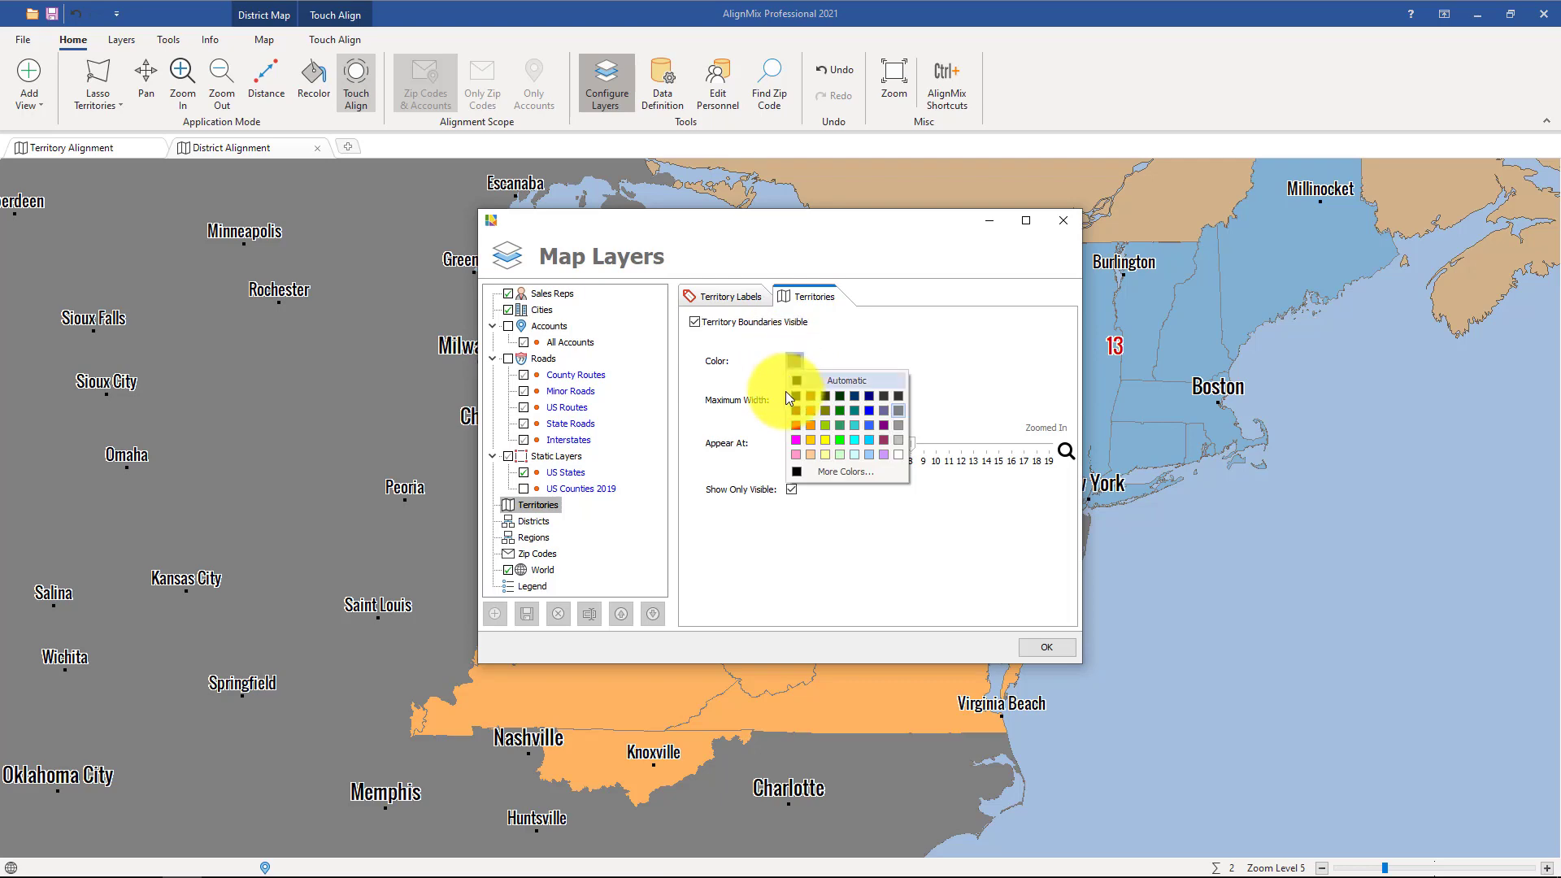
left_click(795, 439)
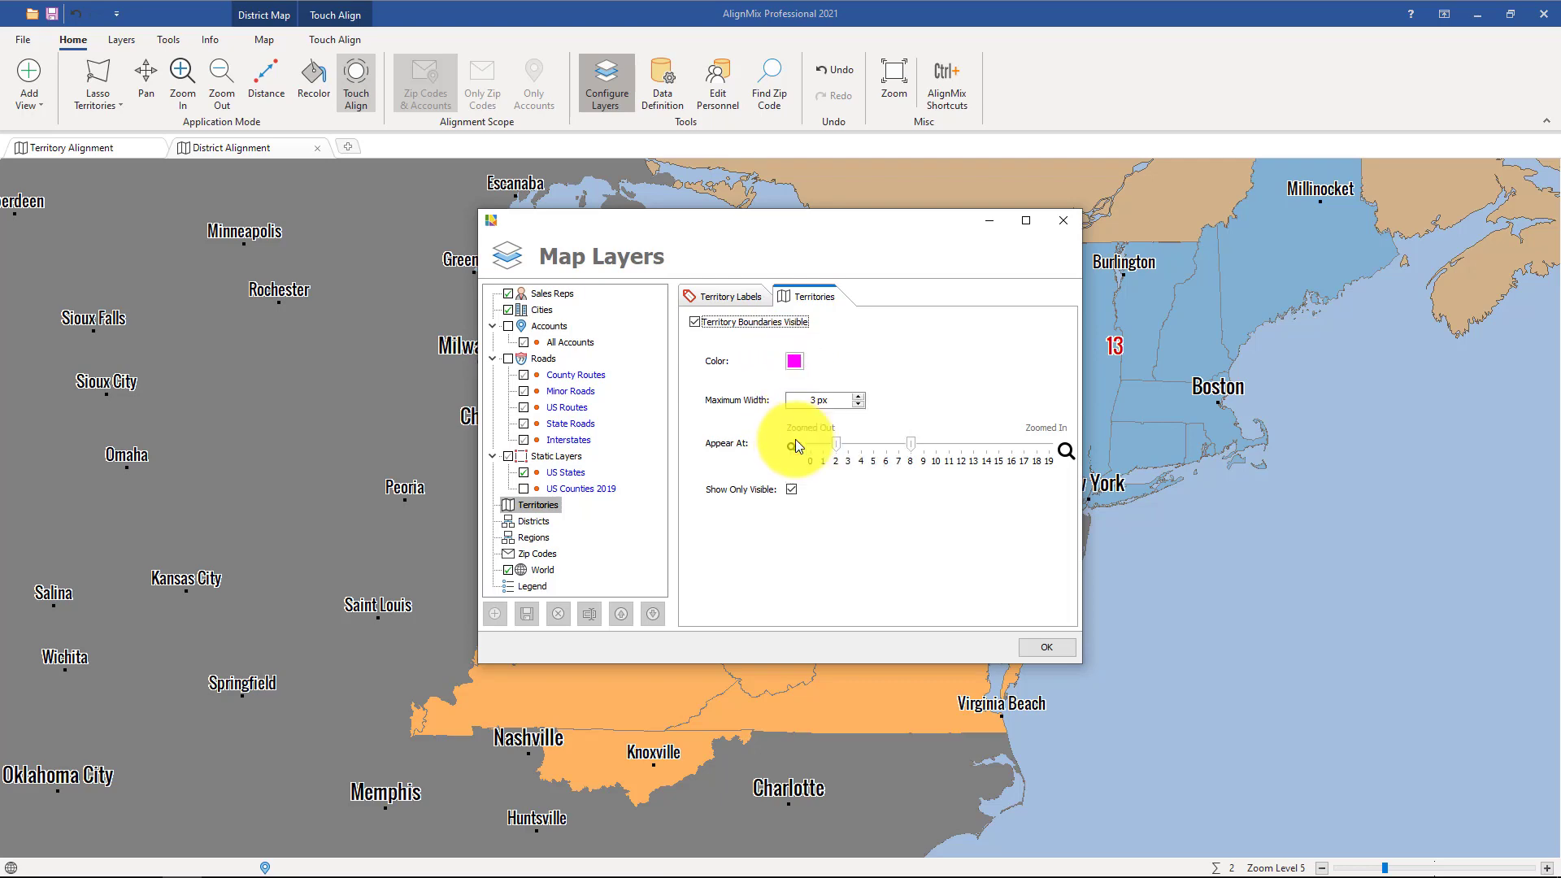
left_click(1036, 644)
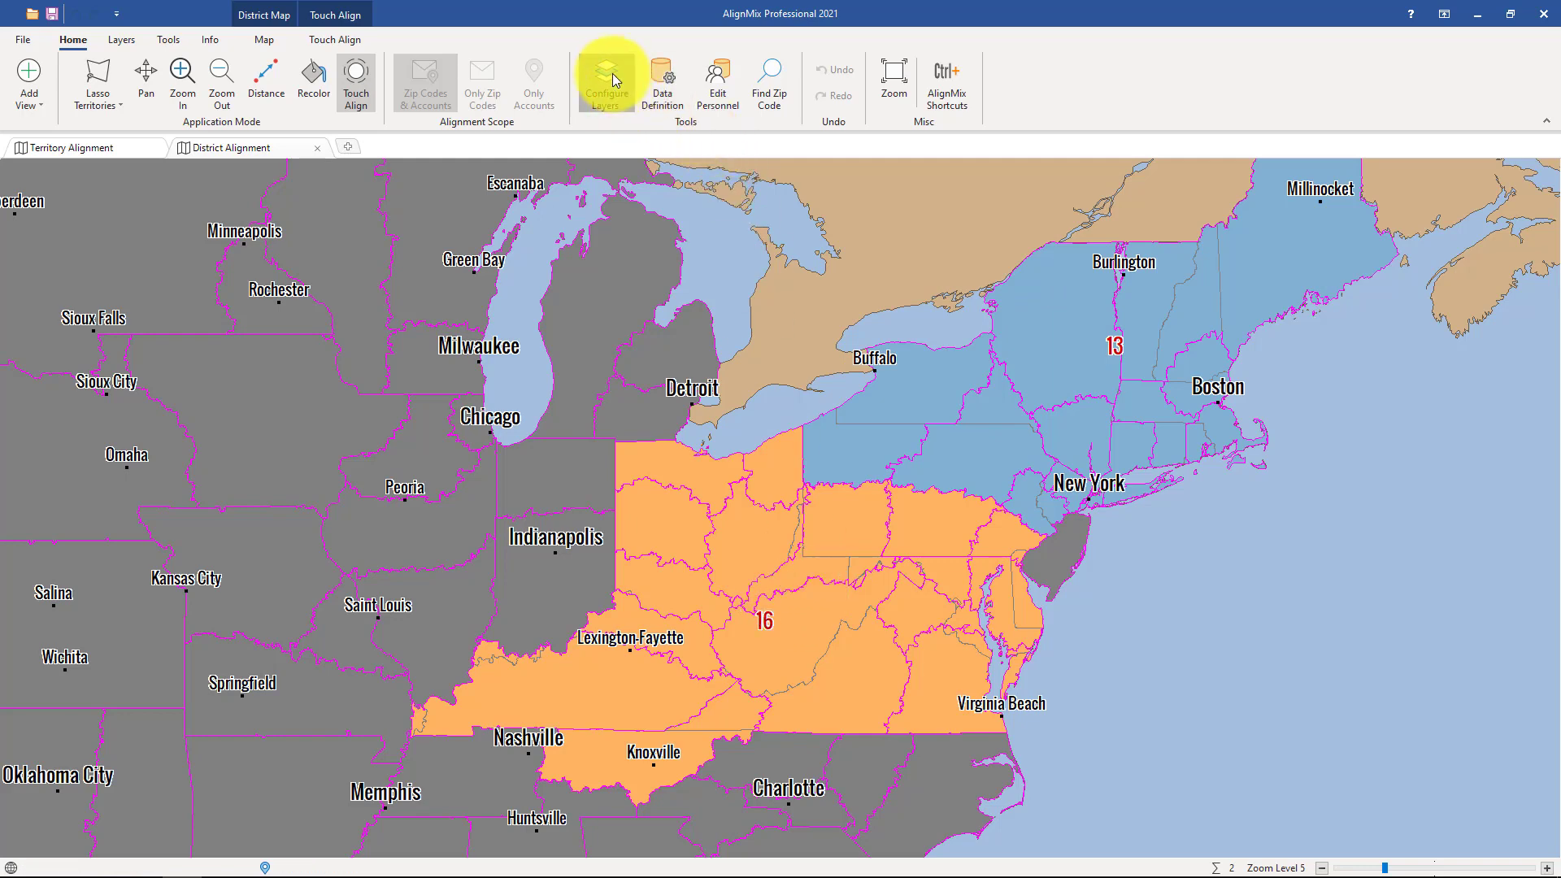
Change the district label type to District Name in the map layers.
left_click(633, 84)
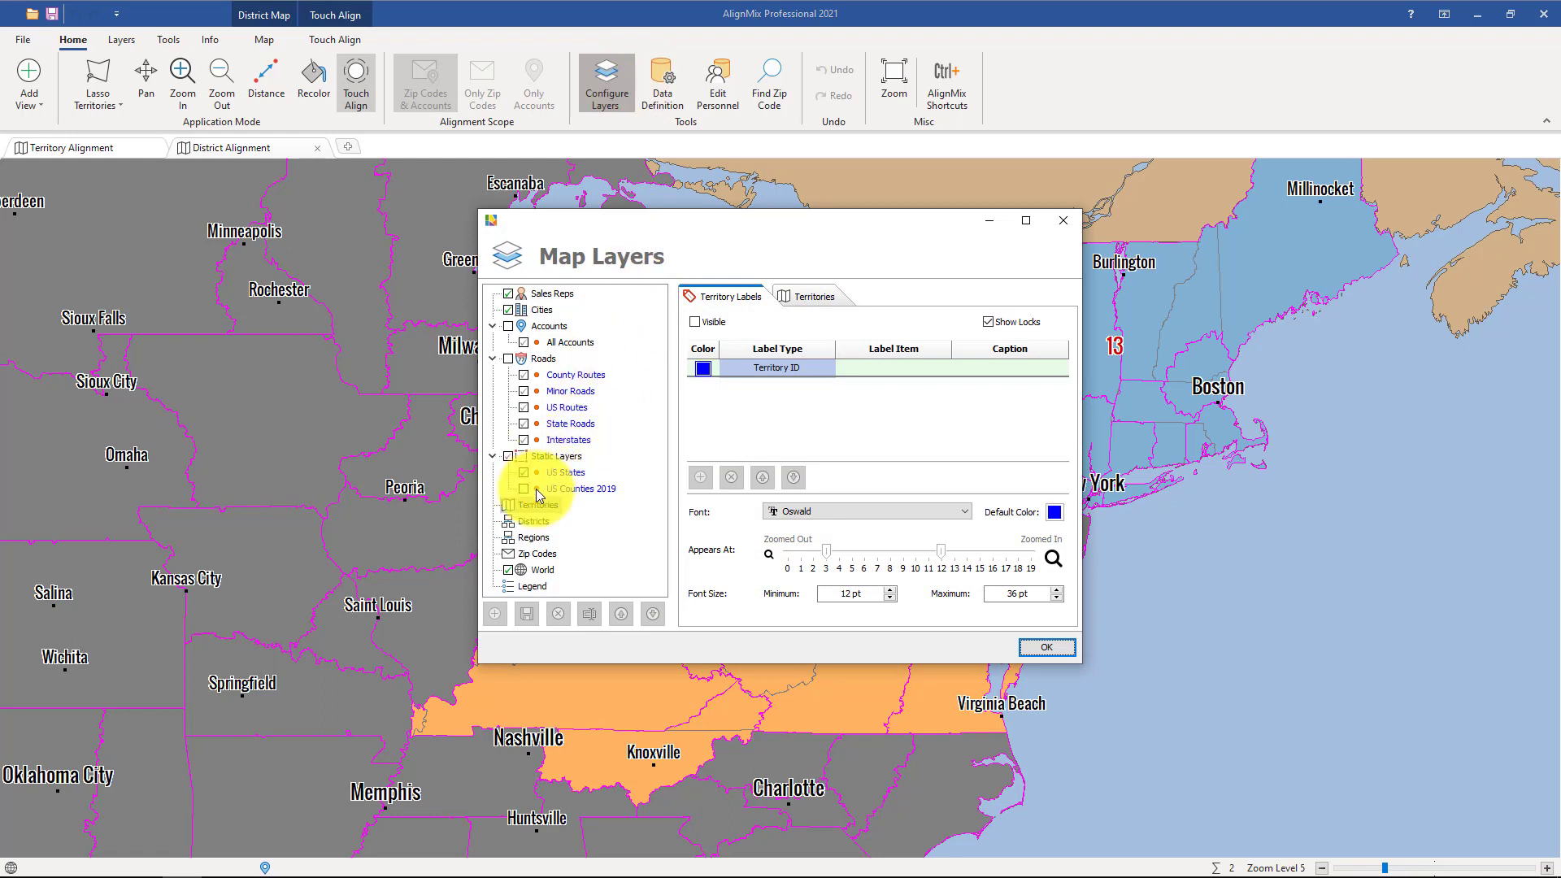
left_click(532, 523)
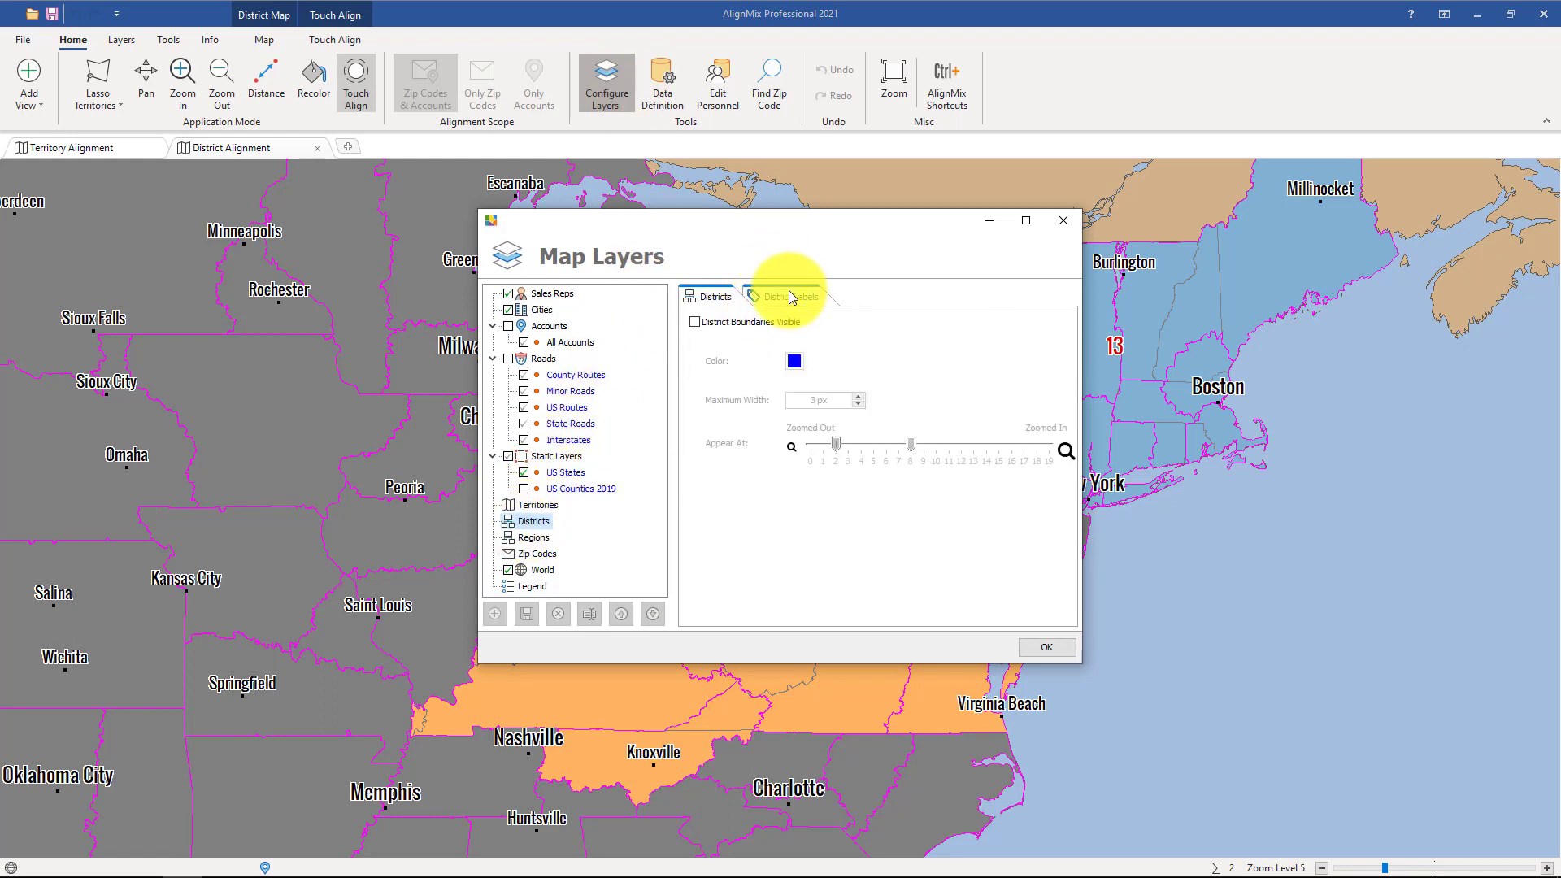
left_click(789, 293)
left_click(800, 369)
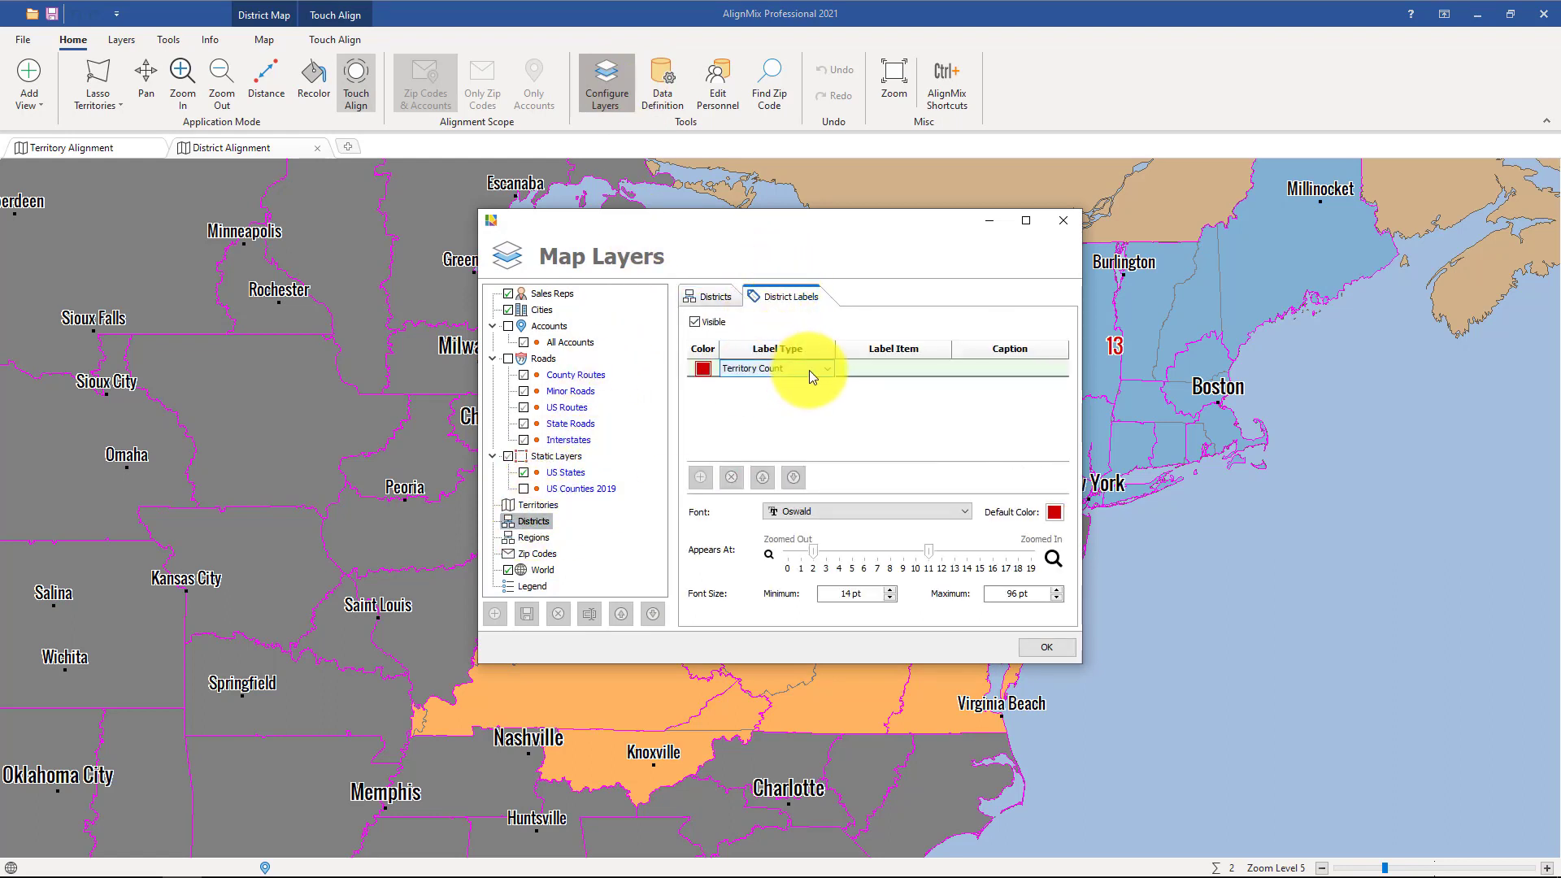
left_click(808, 369)
left_click(784, 396)
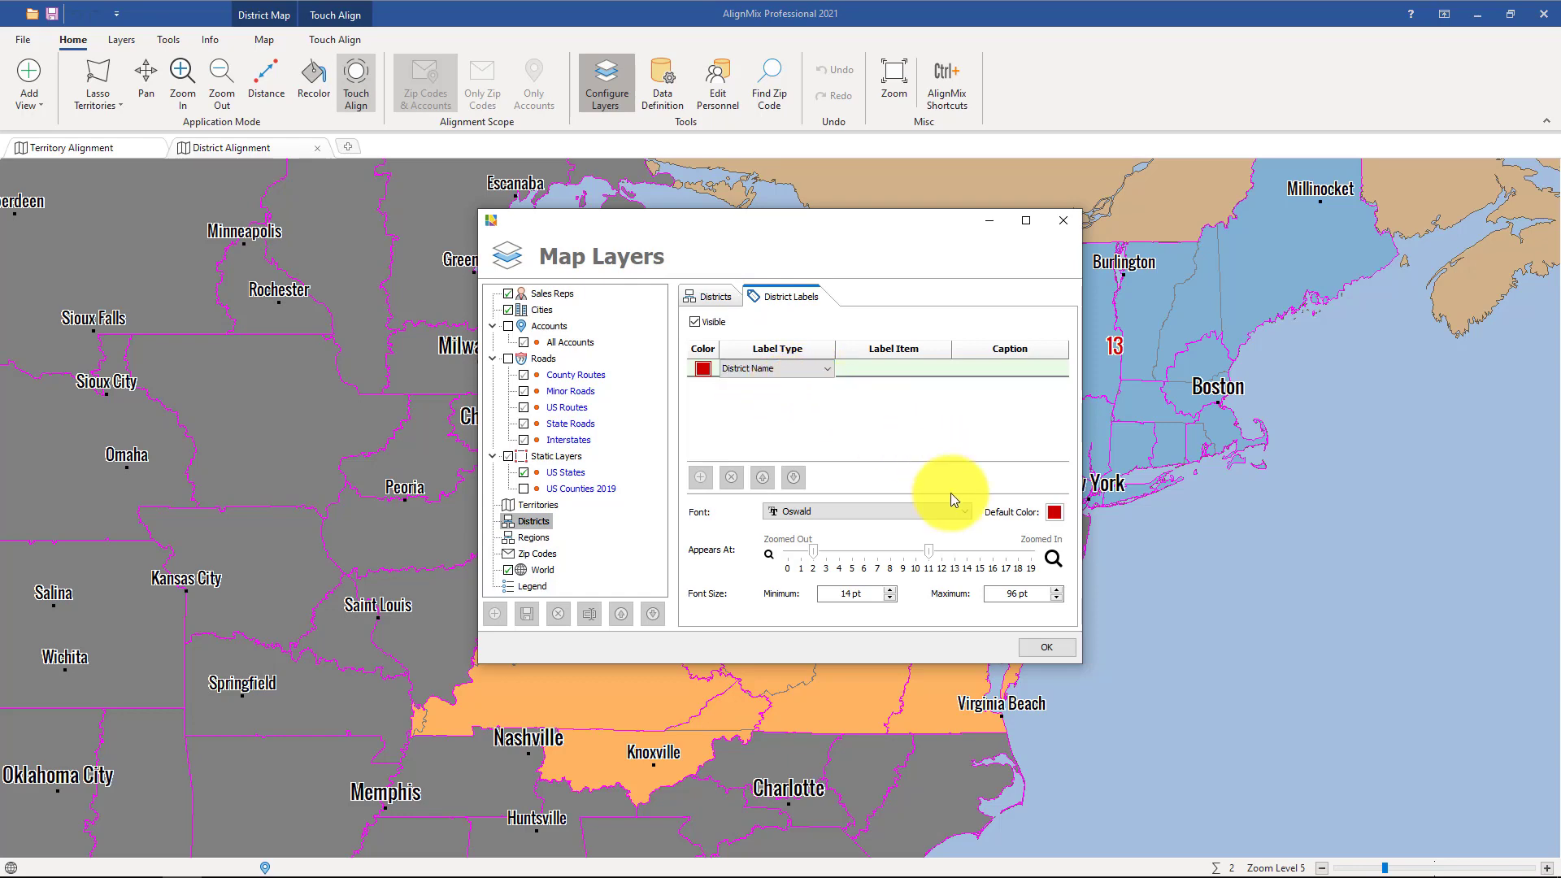
left_click(1039, 644)
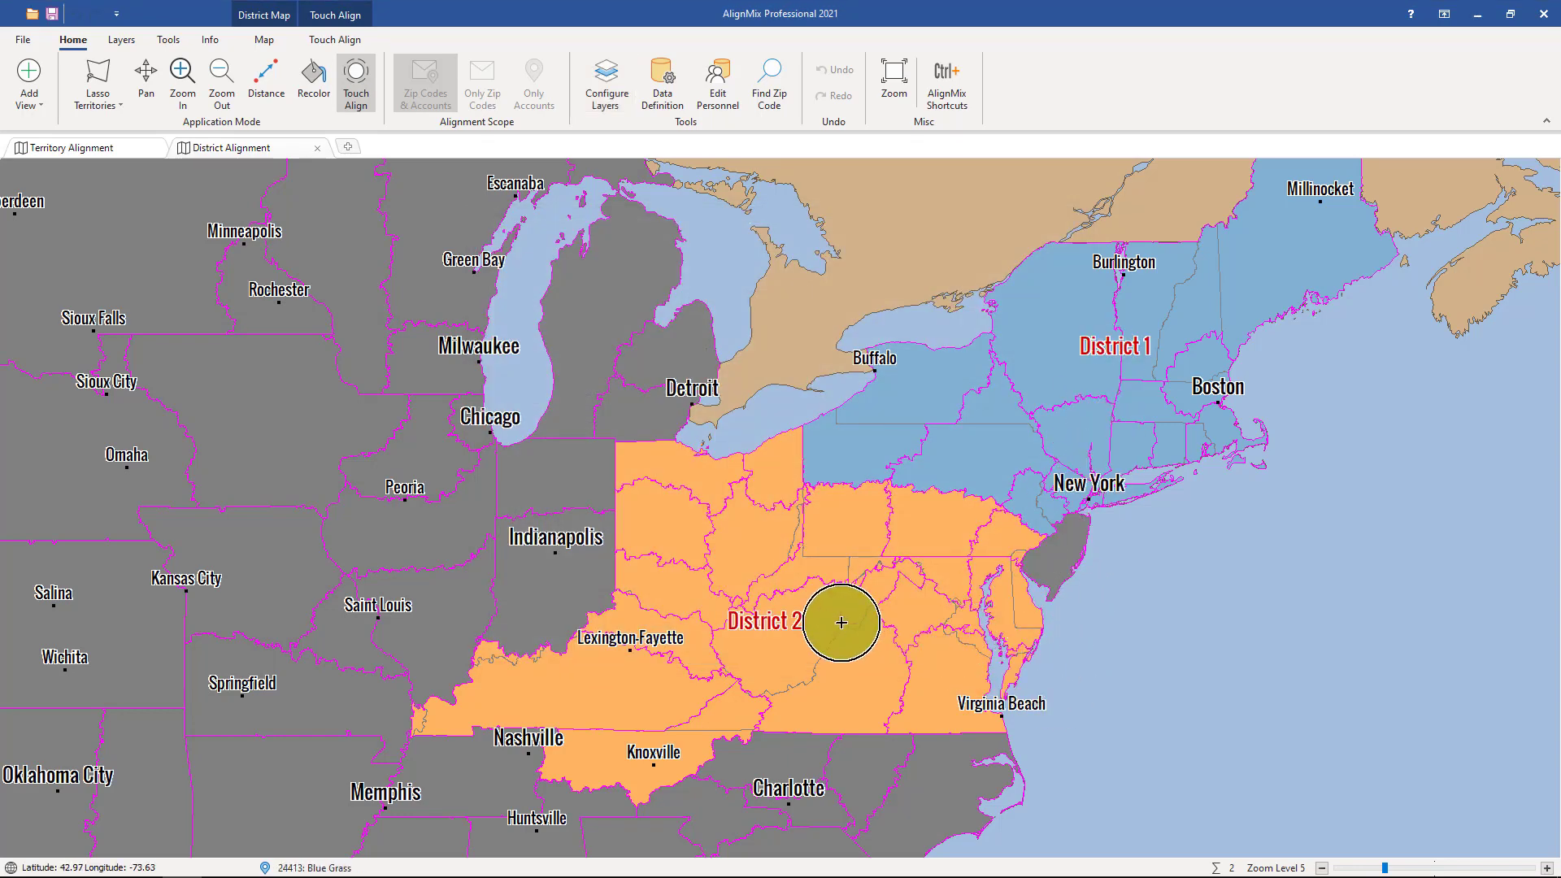
Add the New Jersey territory to District 2, and create a new district from the Florida, Georgia, Alabama and South Carolina territories.
left_click_drag(968, 566, 1070, 568)
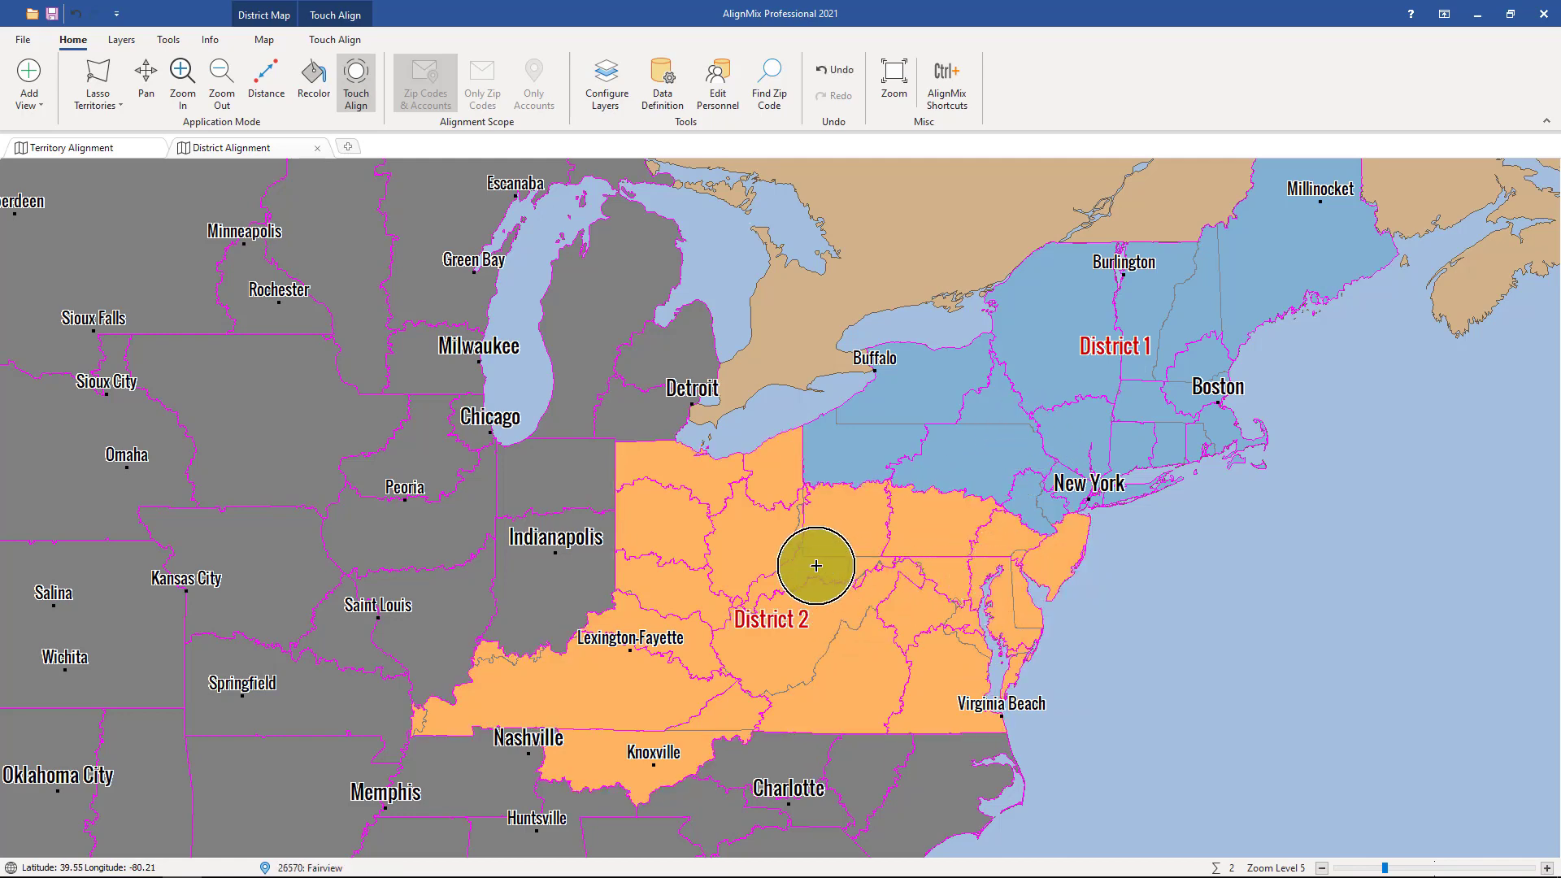
scroll(816, 565, "down", 1)
scroll(713, 407, "up", 1)
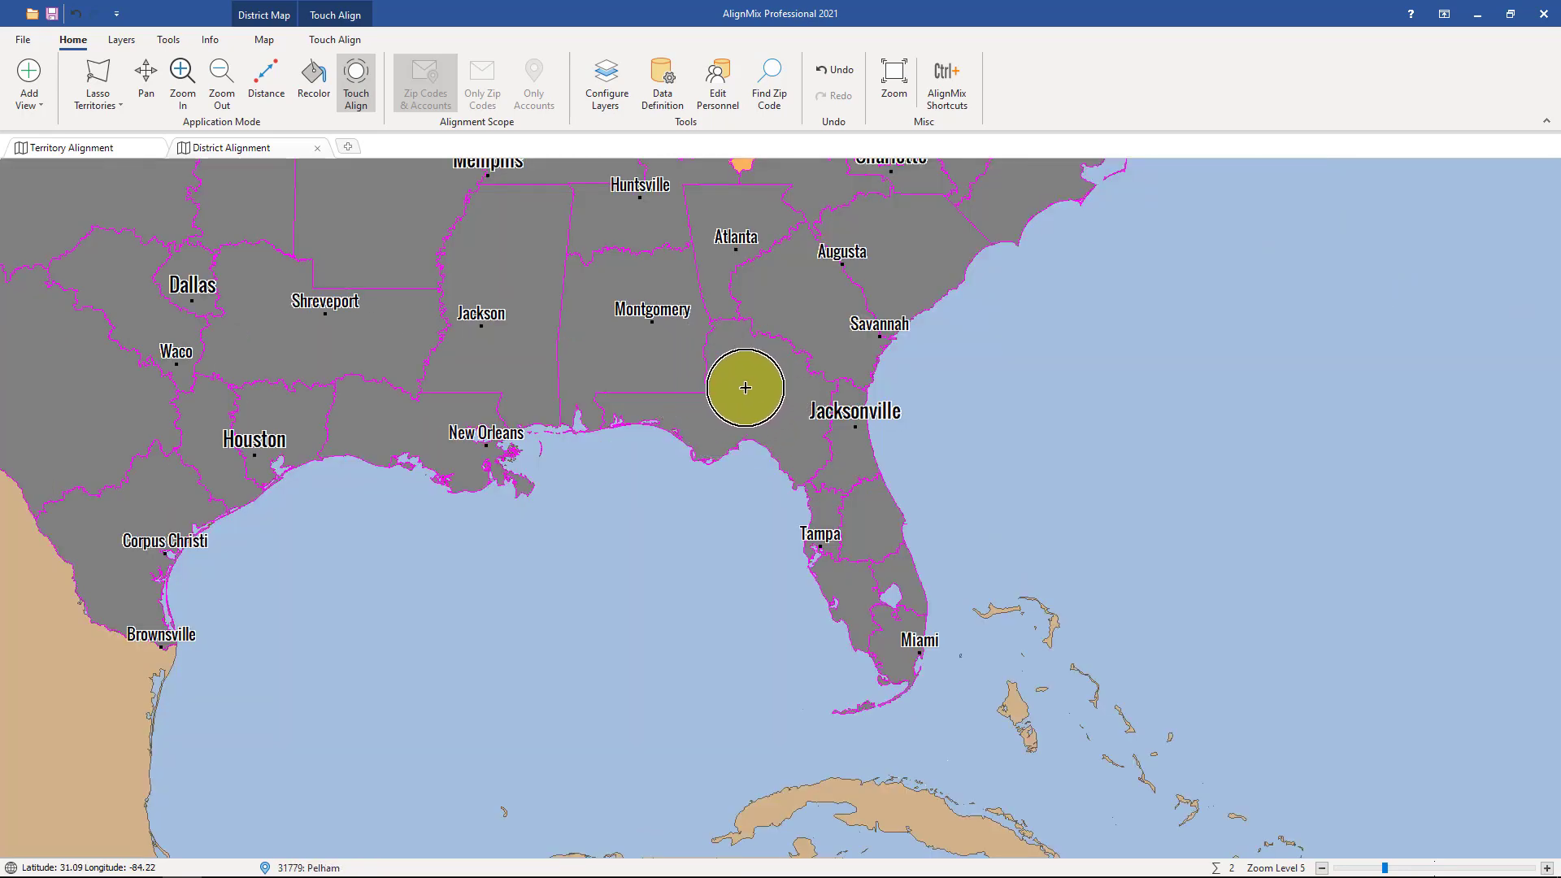
left_click(746, 389)
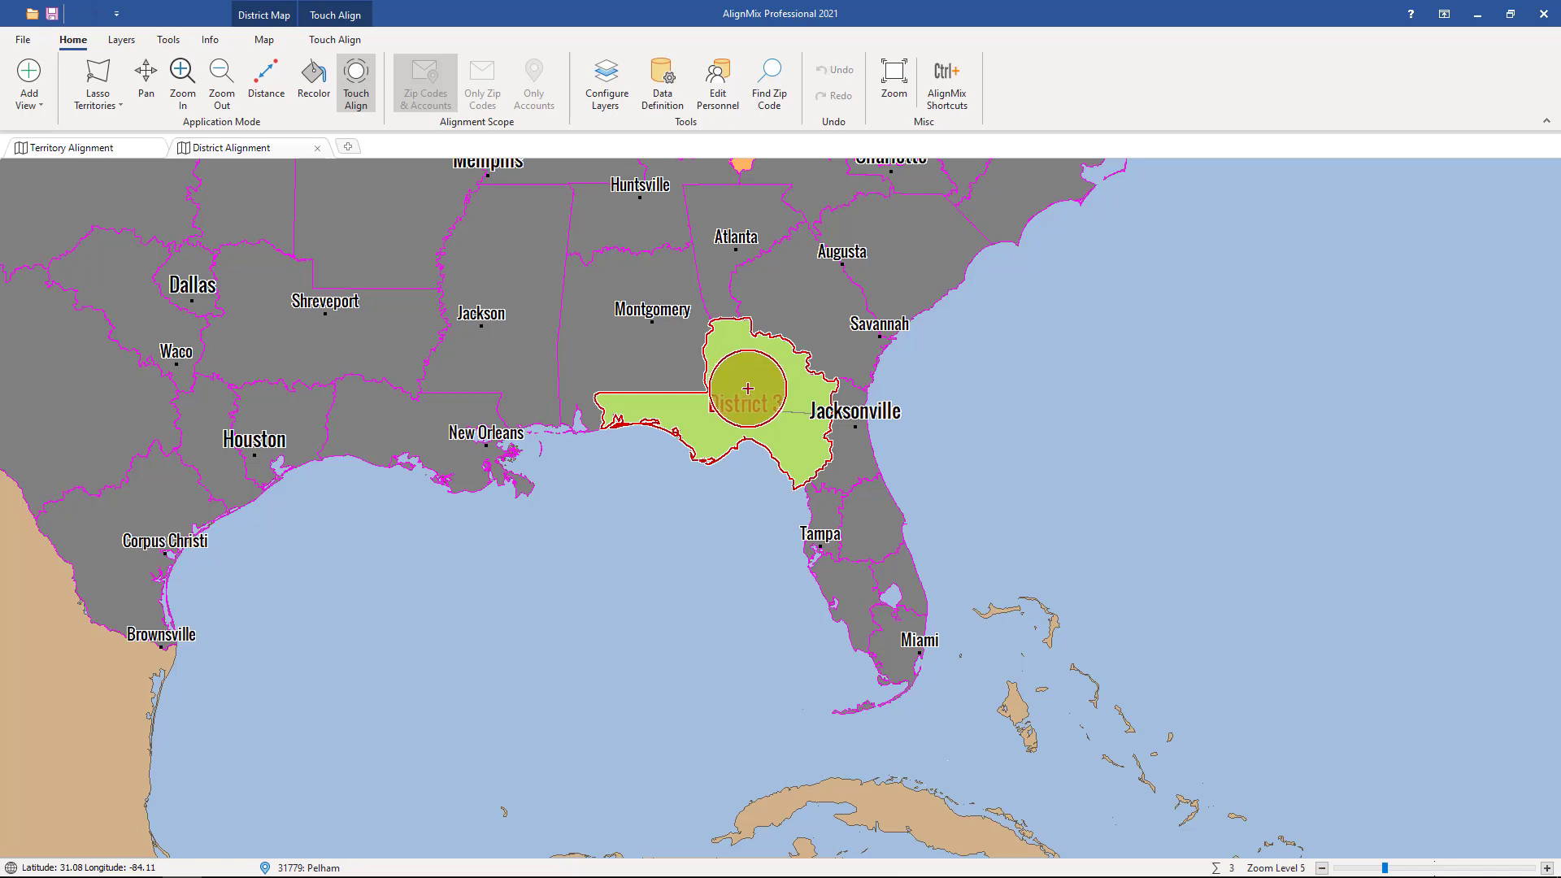
mouse_move(749, 389)
left_mouse_down()
mouse_move(822, 447)
mouse_move(822, 488)
mouse_move(843, 500)
mouse_move(837, 575)
mouse_move(886, 575)
mouse_move(889, 645)
mouse_move(798, 293)
mouse_move(724, 239)
mouse_move(672, 240)
mouse_move(645, 324)
mouse_move(866, 345)
mouse_move(910, 252)
mouse_move(794, 203)
left_mouse_up()
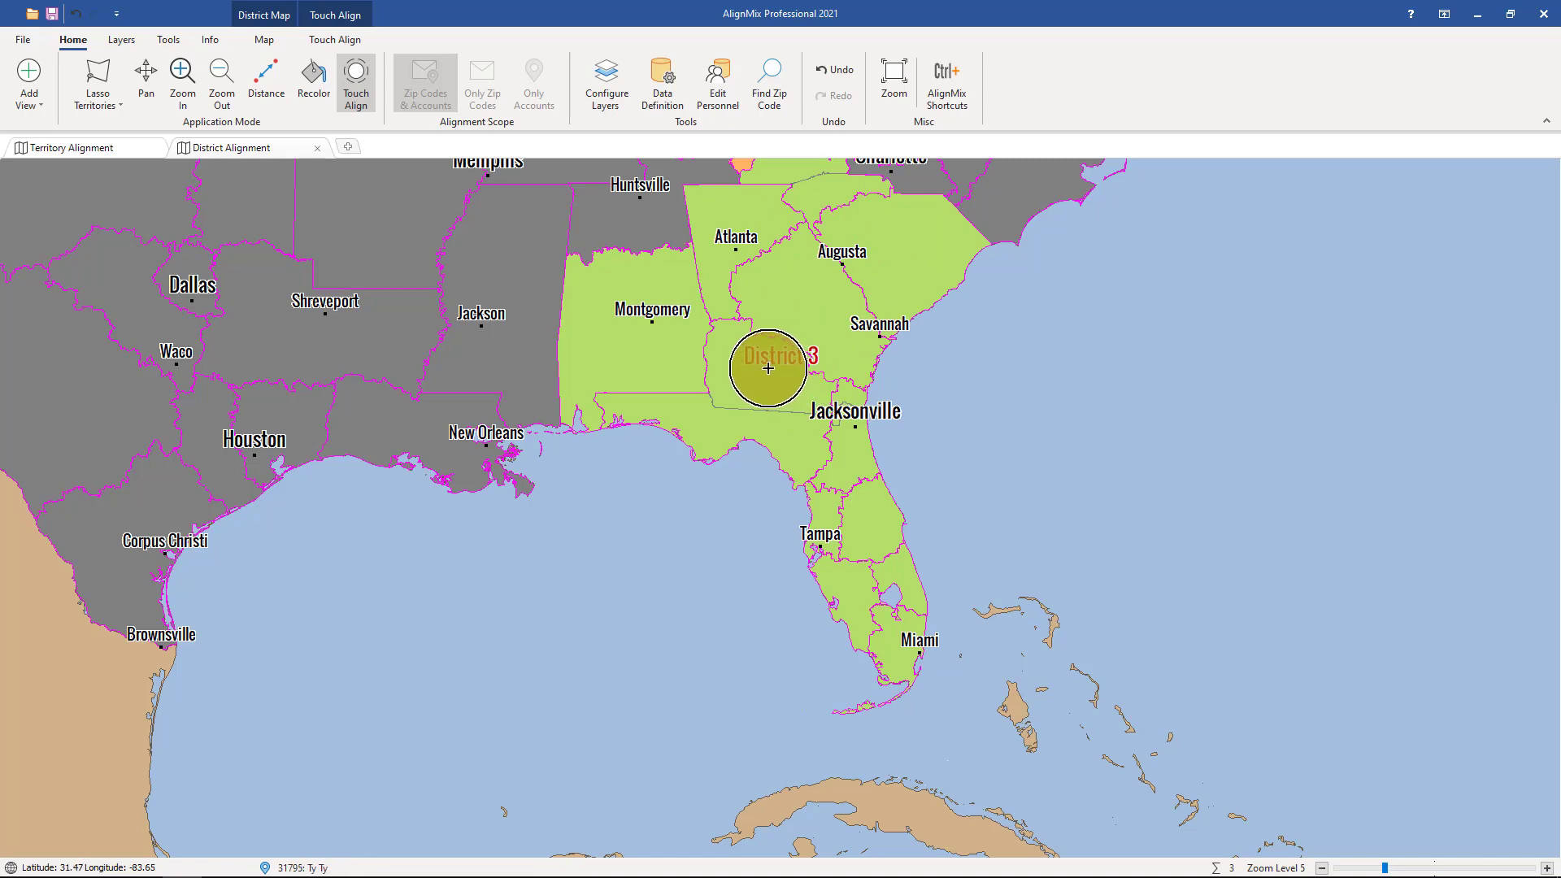
Set both the ID and the name of the southeastern district to SE in its properties.
right_click(768, 368)
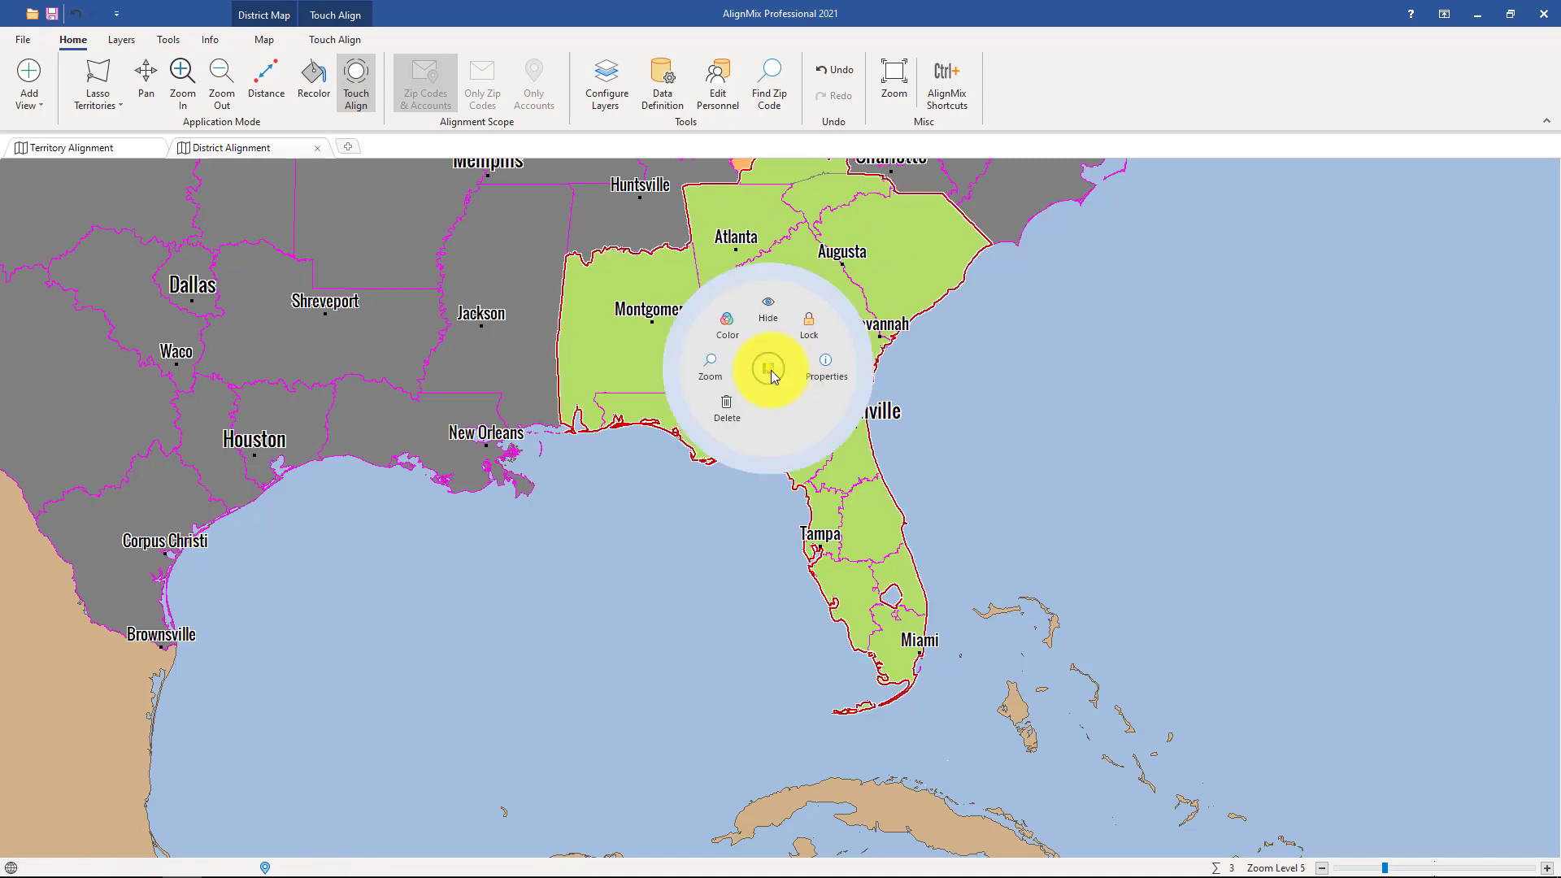
left_click(826, 364)
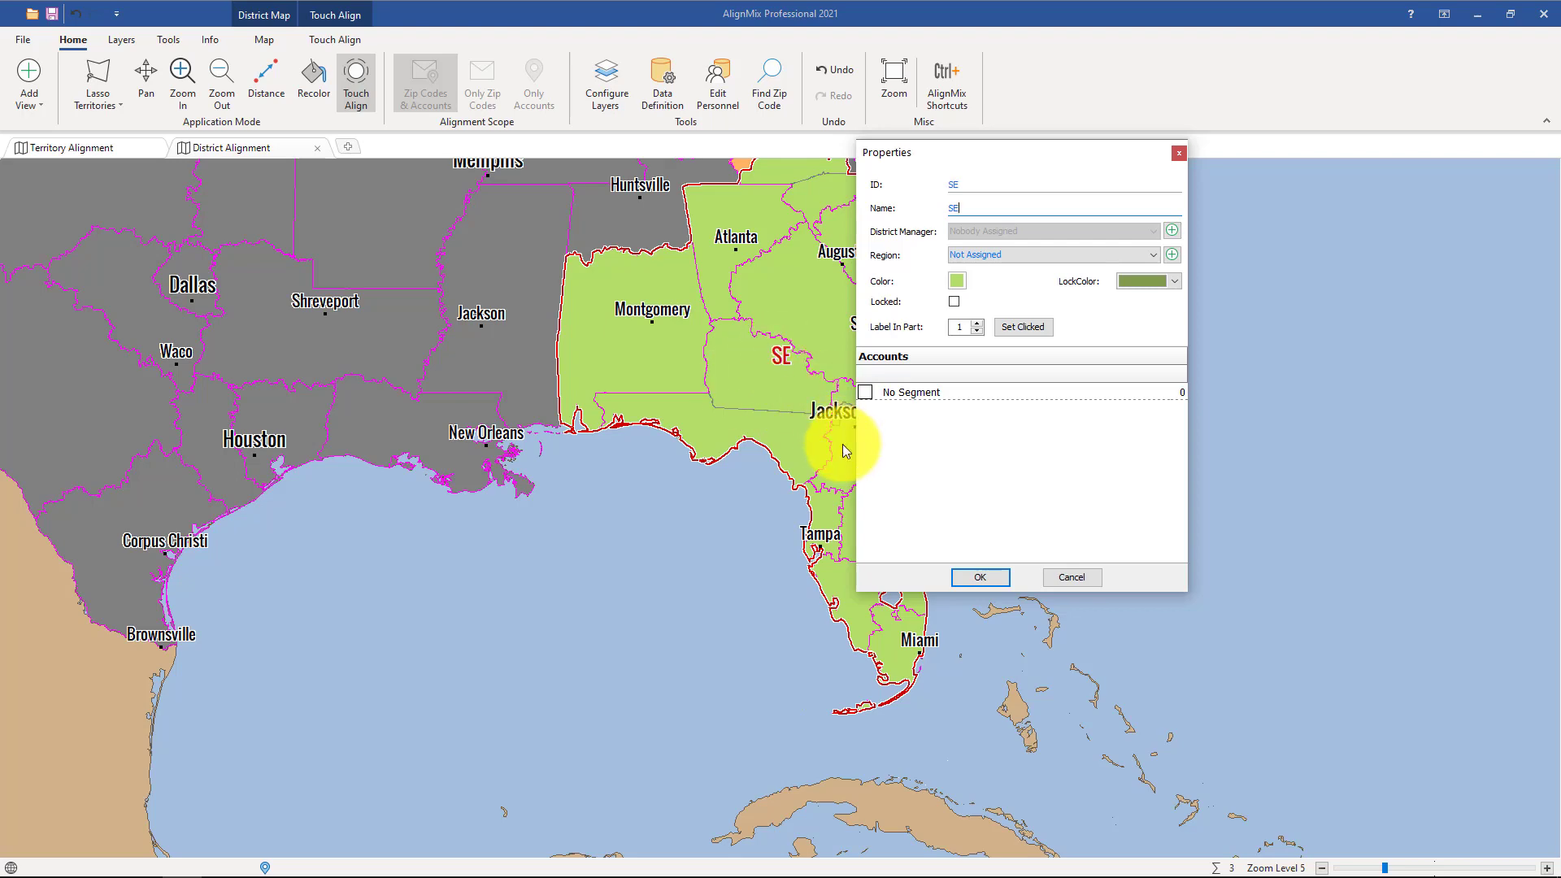
left_click(971, 577)
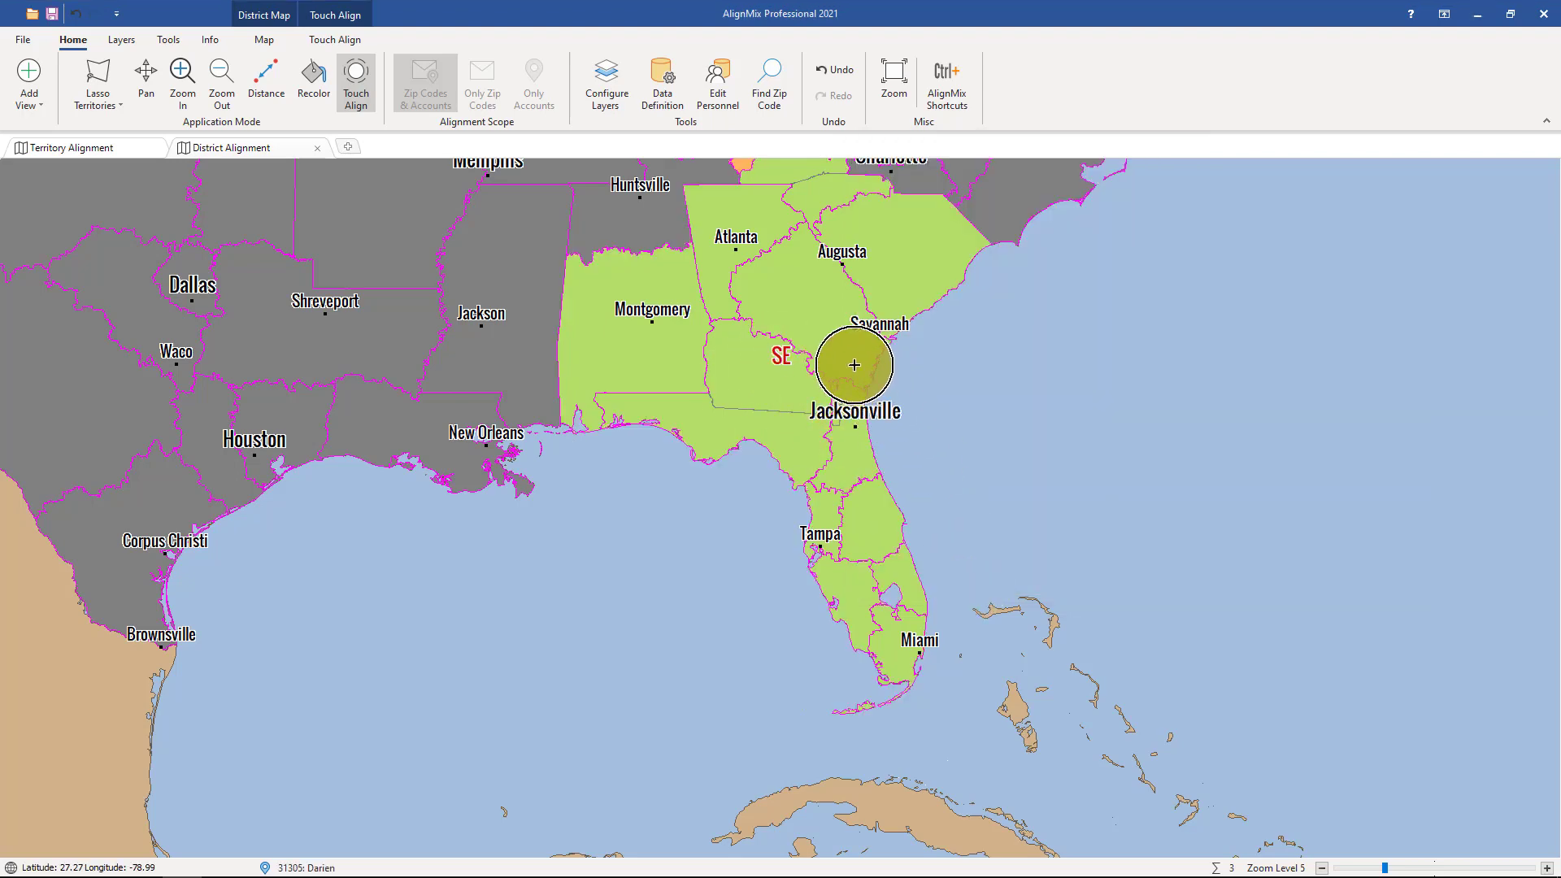
Create another district from the Texas, Oklahoma, Arkansas and Louisiana territories with Touch Align.
left_click_drag(814, 339, 1285, 542)
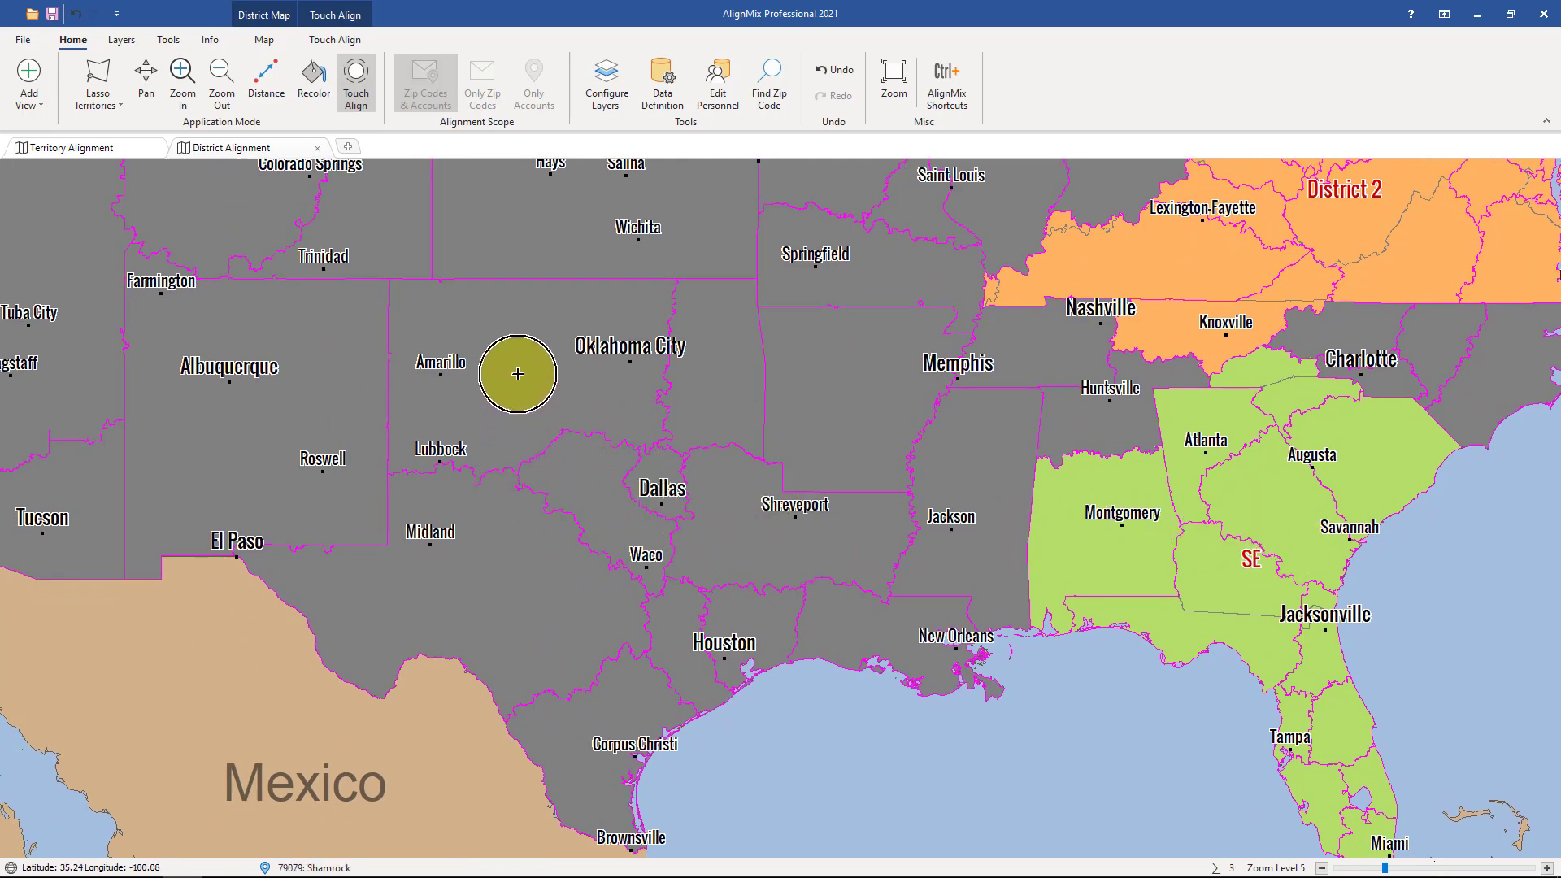
mouse_move(505, 370)
left_mouse_down()
mouse_move(442, 481)
mouse_move(471, 629)
mouse_move(586, 765)
mouse_move(781, 564)
mouse_move(600, 499)
mouse_move(602, 387)
mouse_move(773, 387)
mouse_move(830, 515)
mouse_move(840, 600)
mouse_move(765, 593)
mouse_move(648, 471)
mouse_move(700, 617)
left_mouse_up()
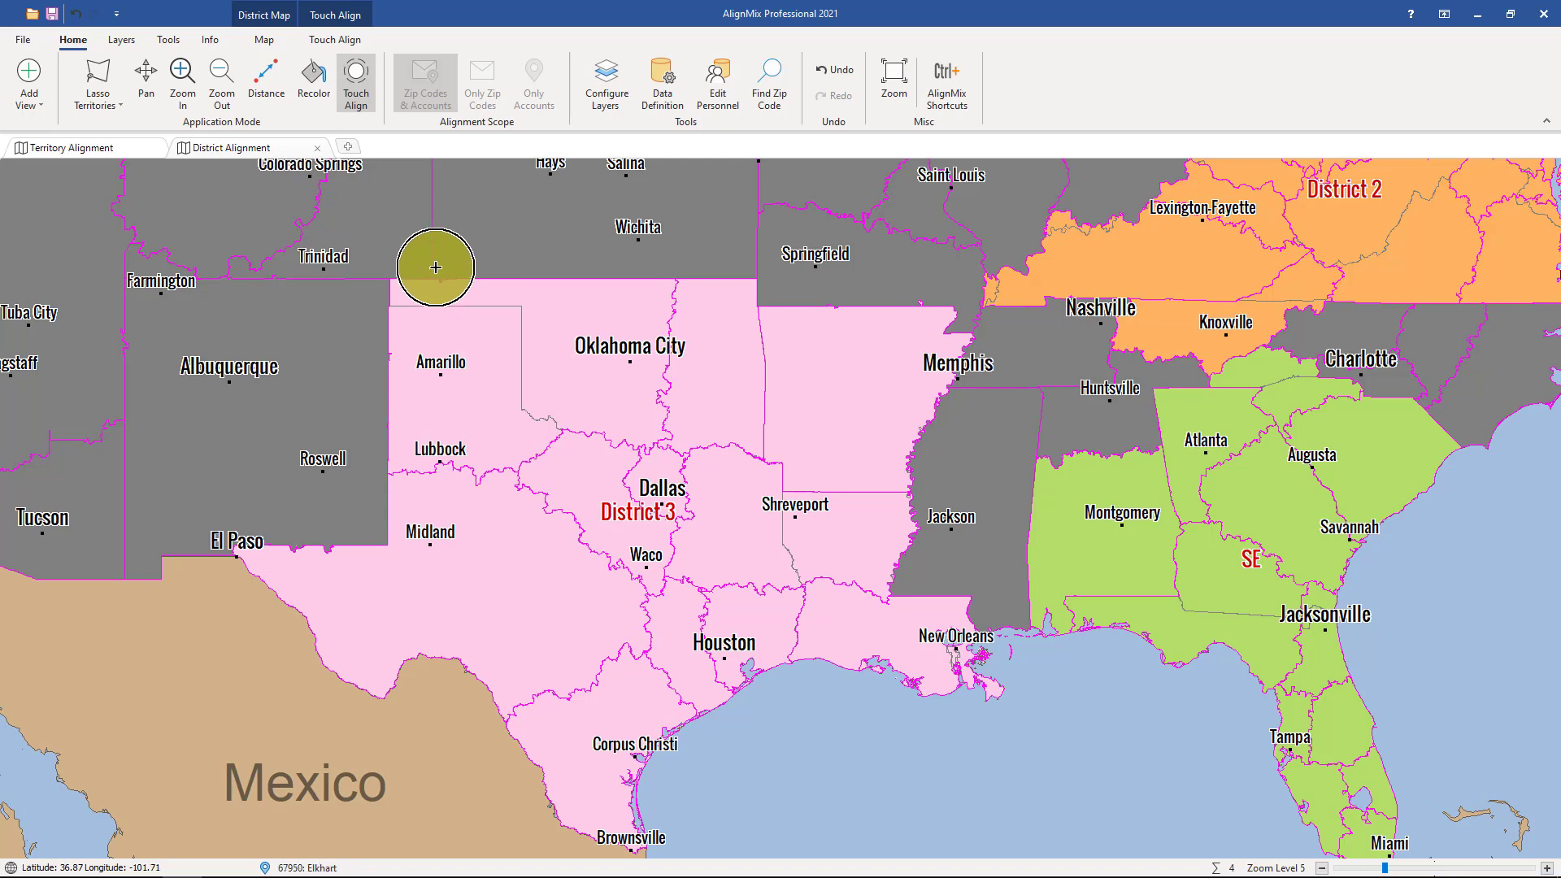
Add a Districts table view showing the districts and their attributes.
left_click(350, 147)
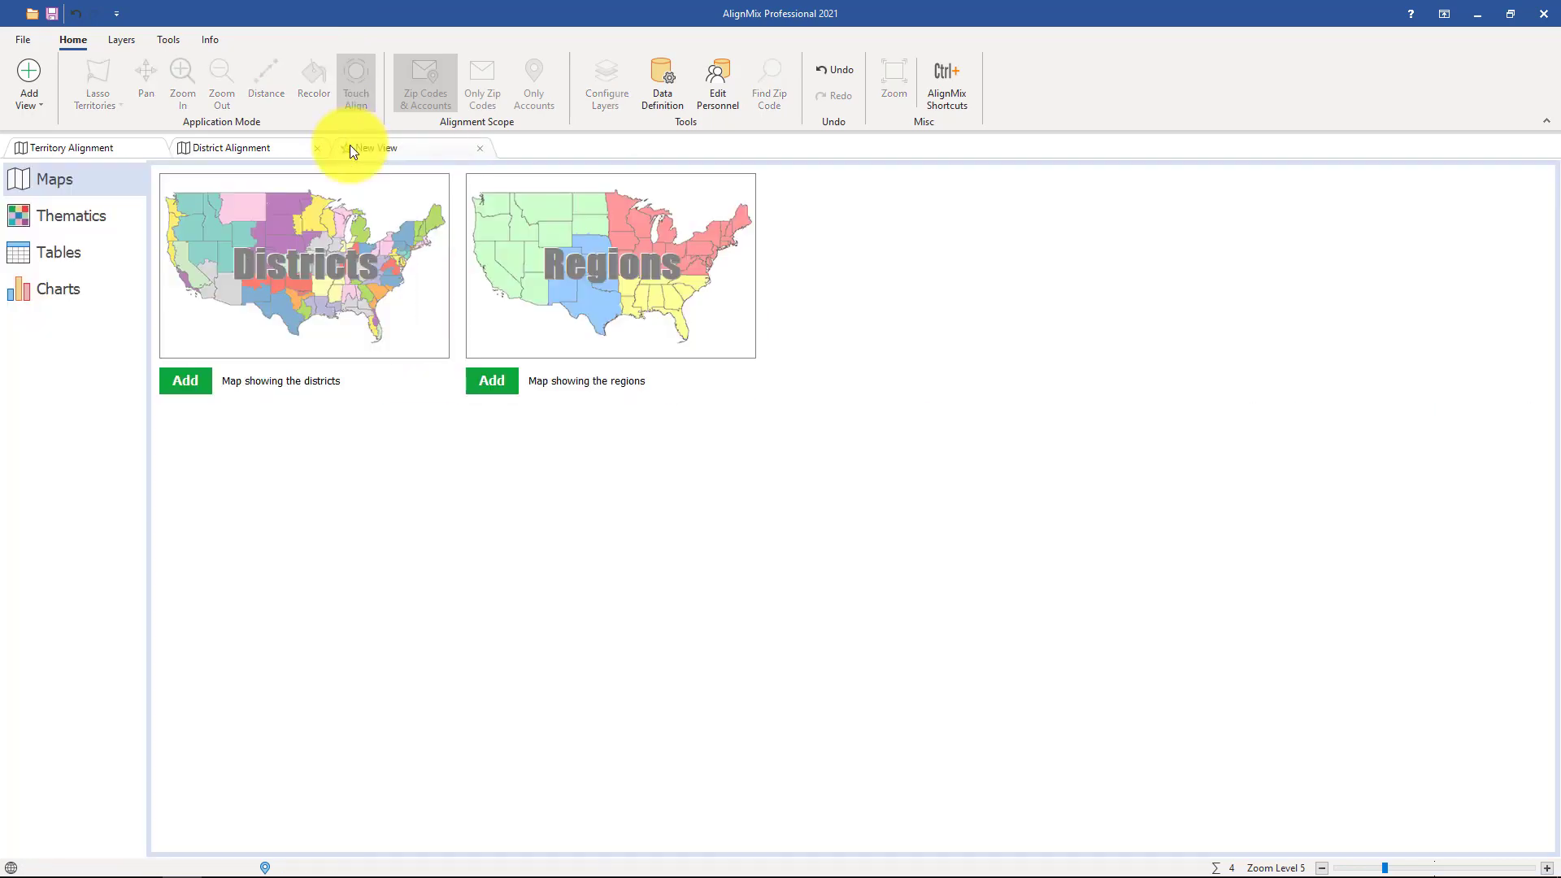
left_click(60, 243)
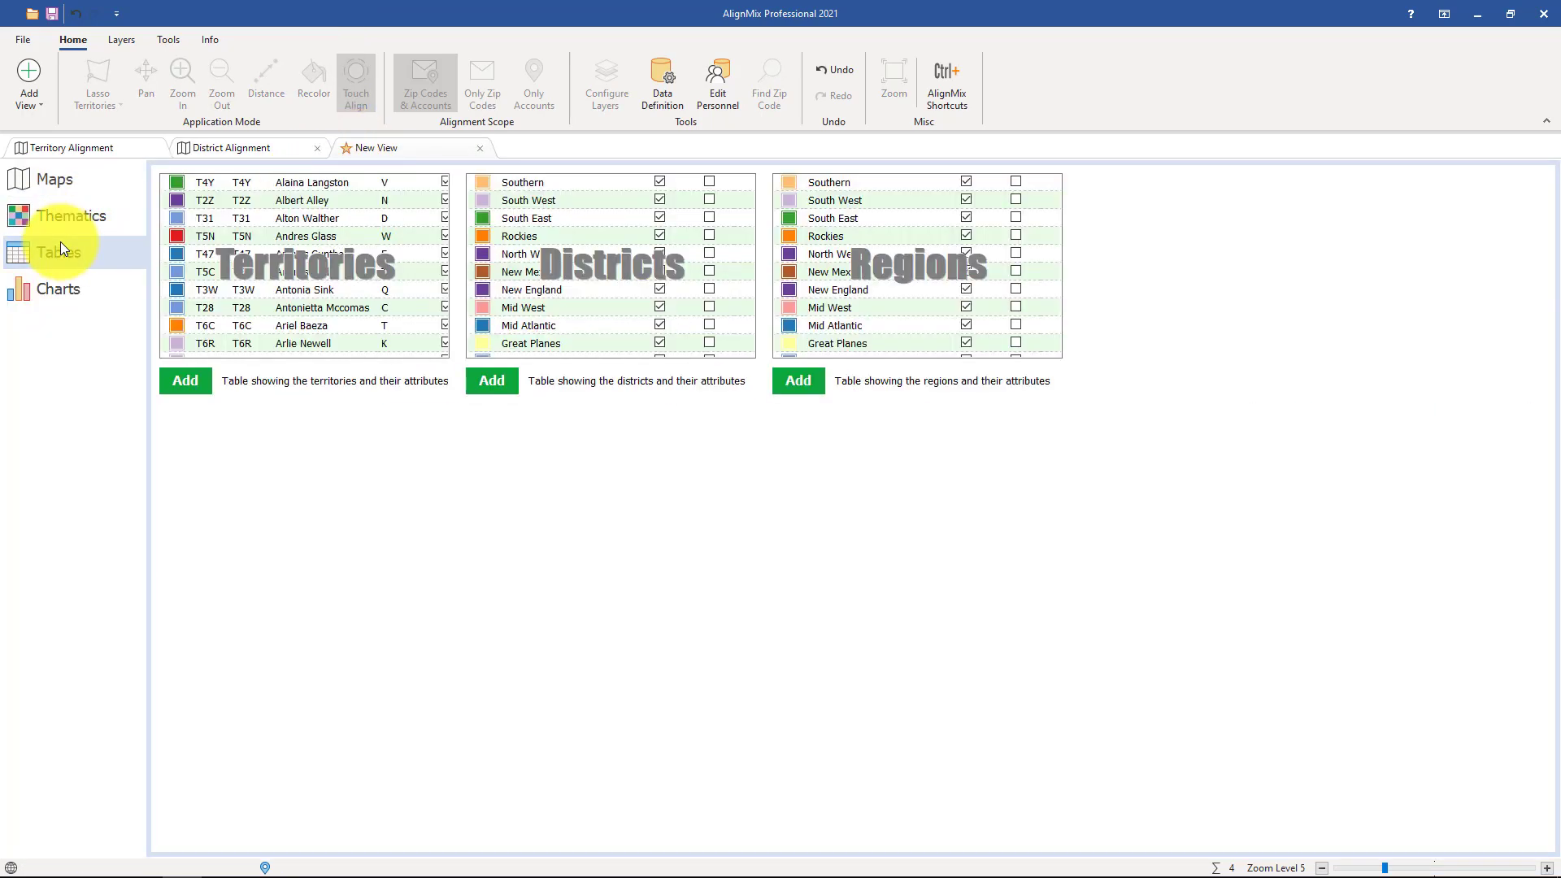
left_click(540, 278)
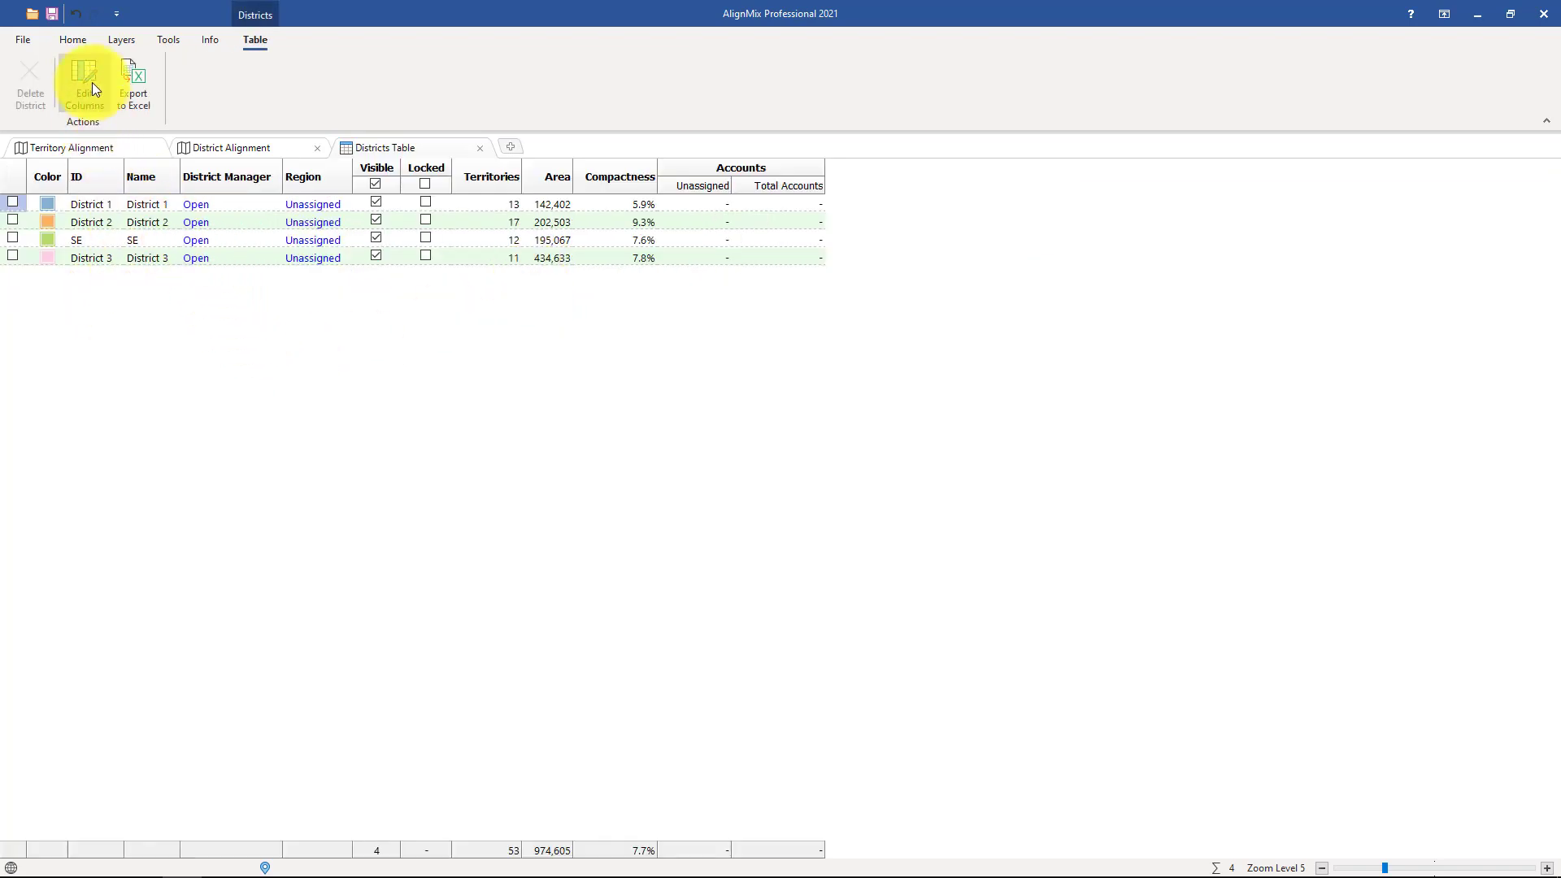
Add a second Districts table view using the Add View command.
left_click(81, 42)
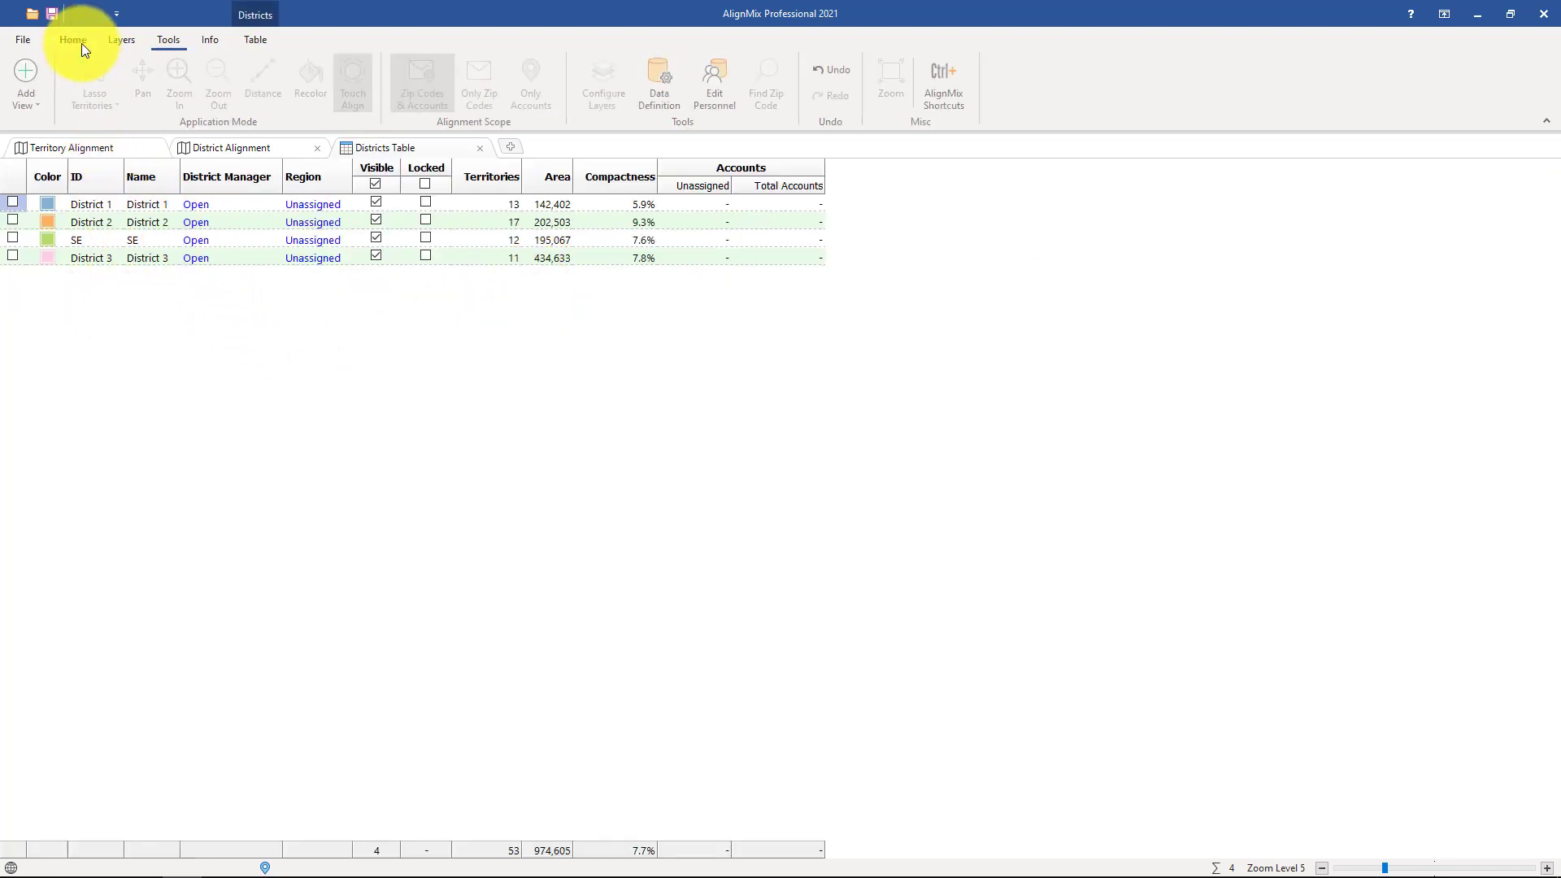
left_click(41, 106)
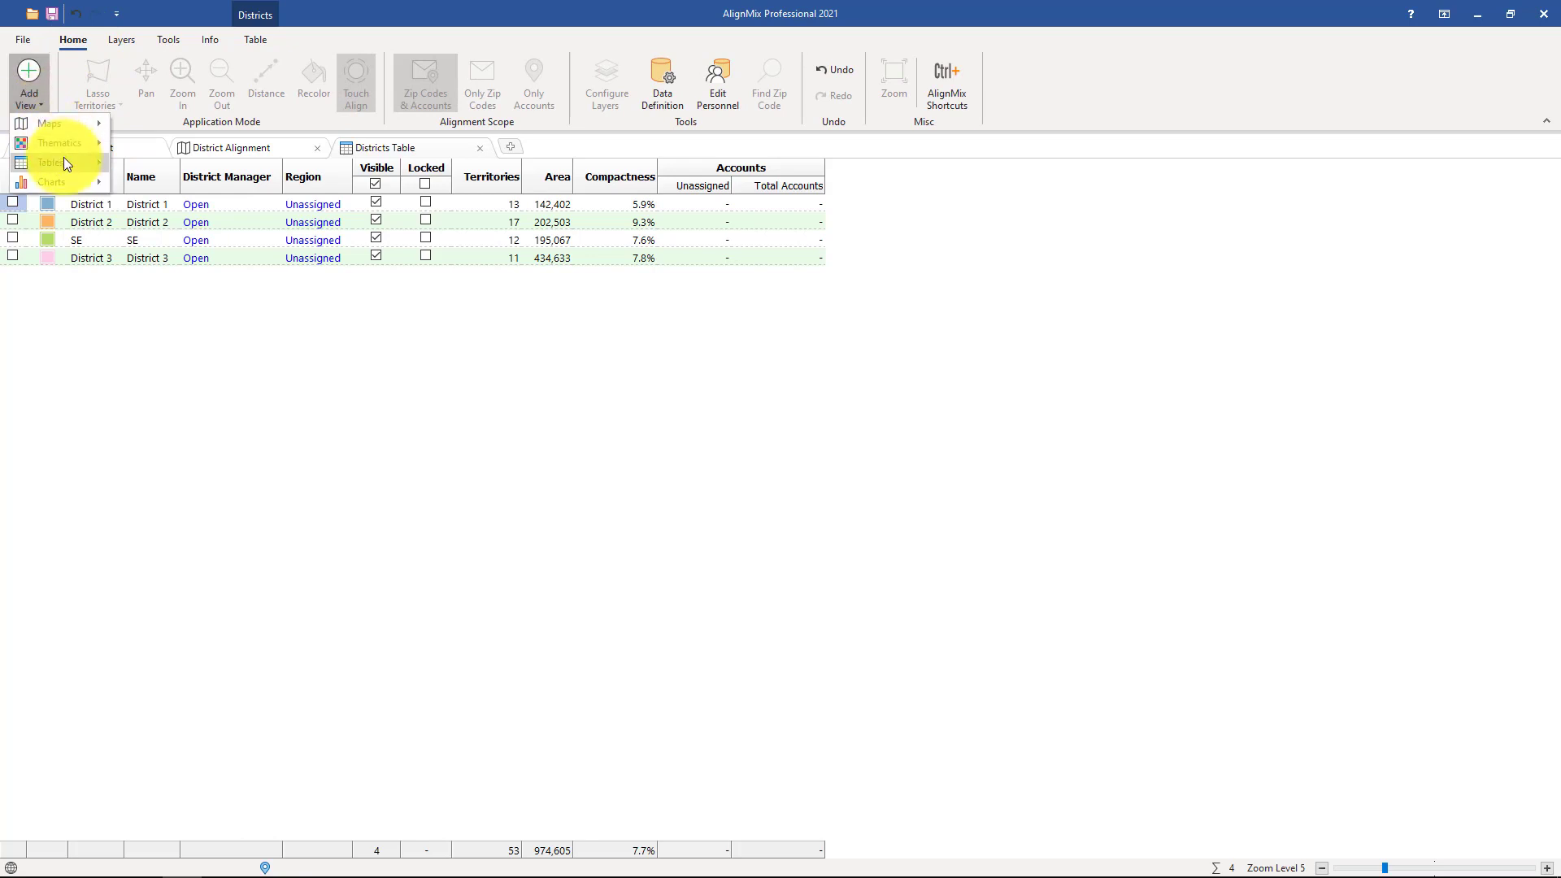
mouse_move(64, 161)
left_click(157, 180)
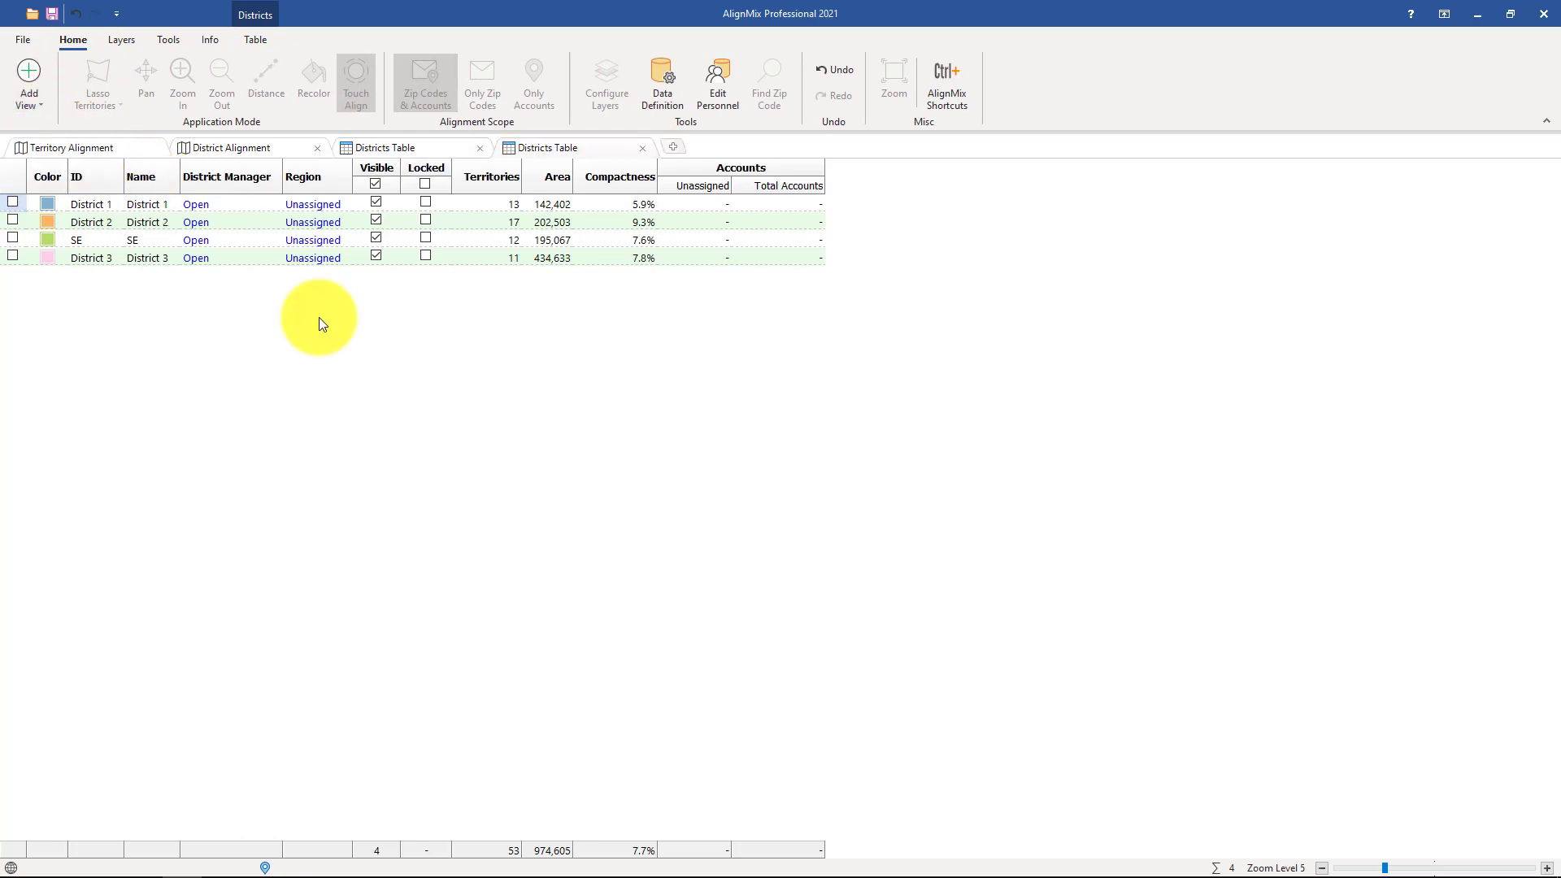